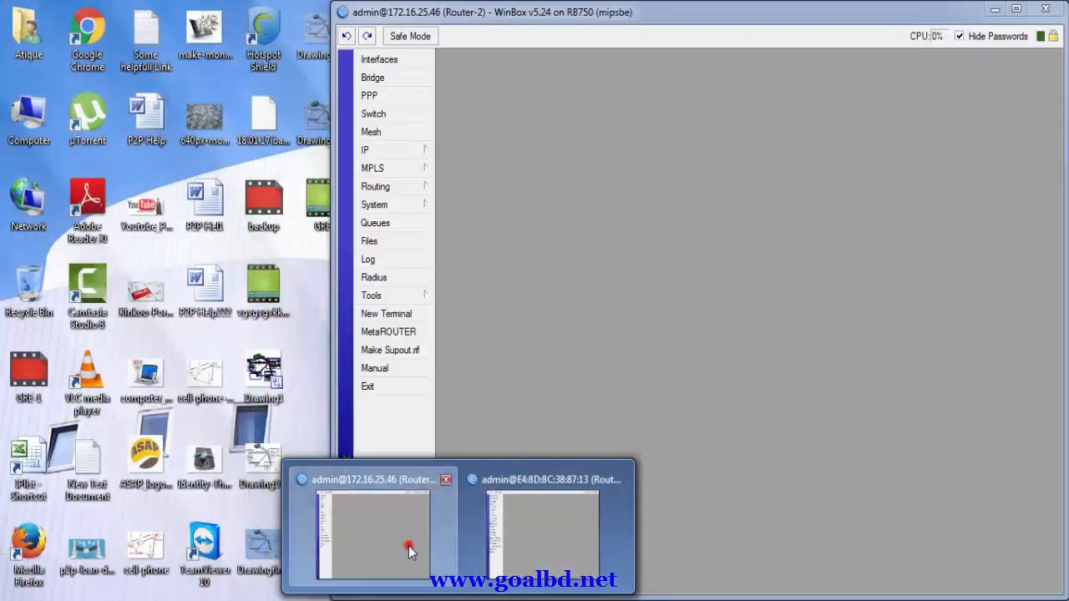
Examine the EoIP, IP and GRE tunnel lists among Router-2's interfaces.
left_click(409, 545)
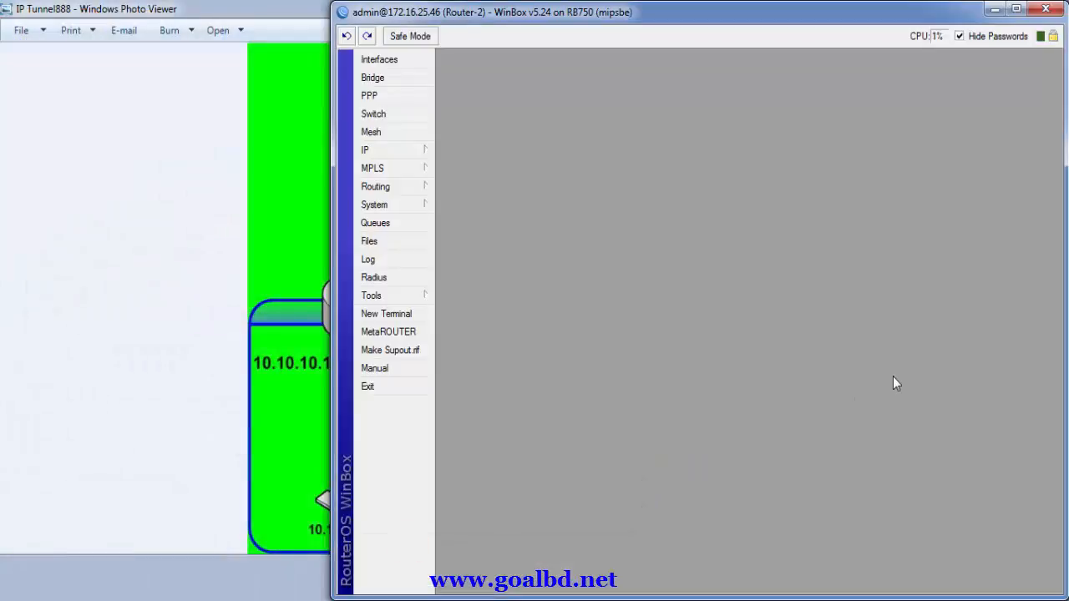
left_click(399, 60)
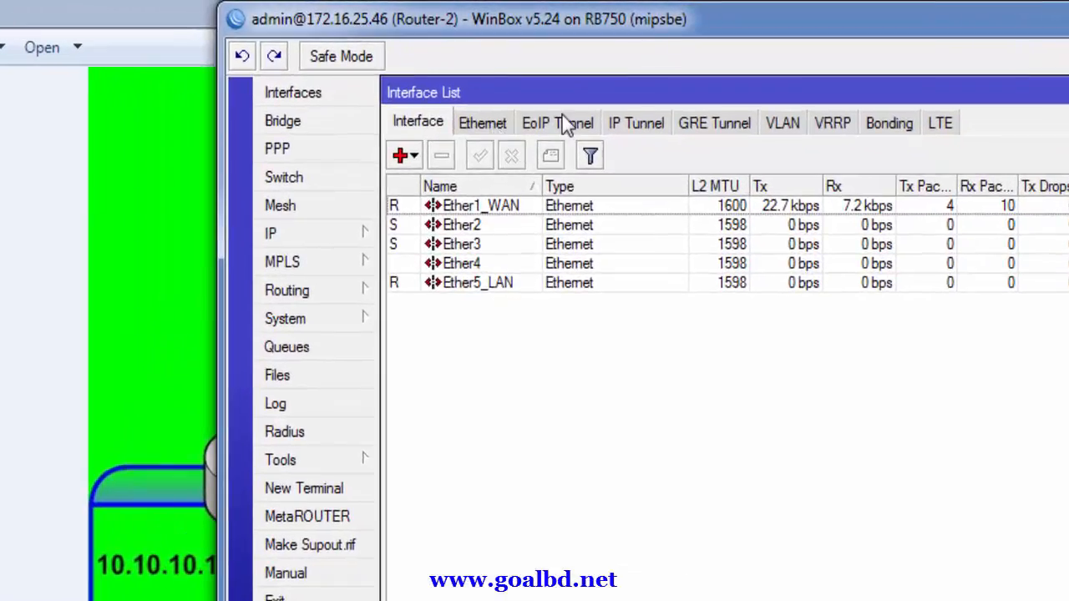
left_click(555, 100)
left_click(636, 131)
left_click(703, 126)
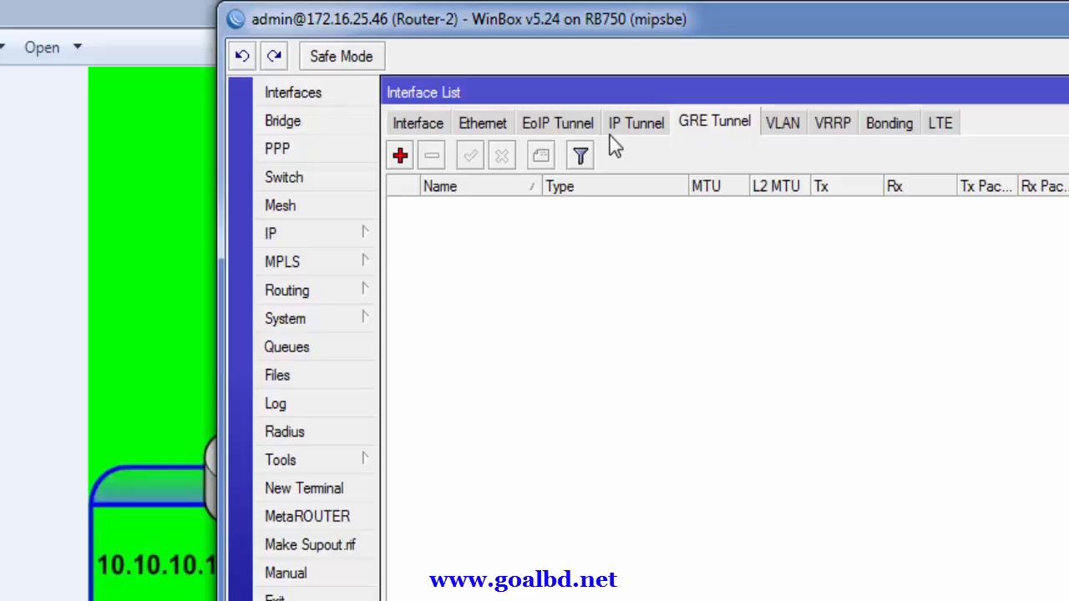
left_click(632, 130)
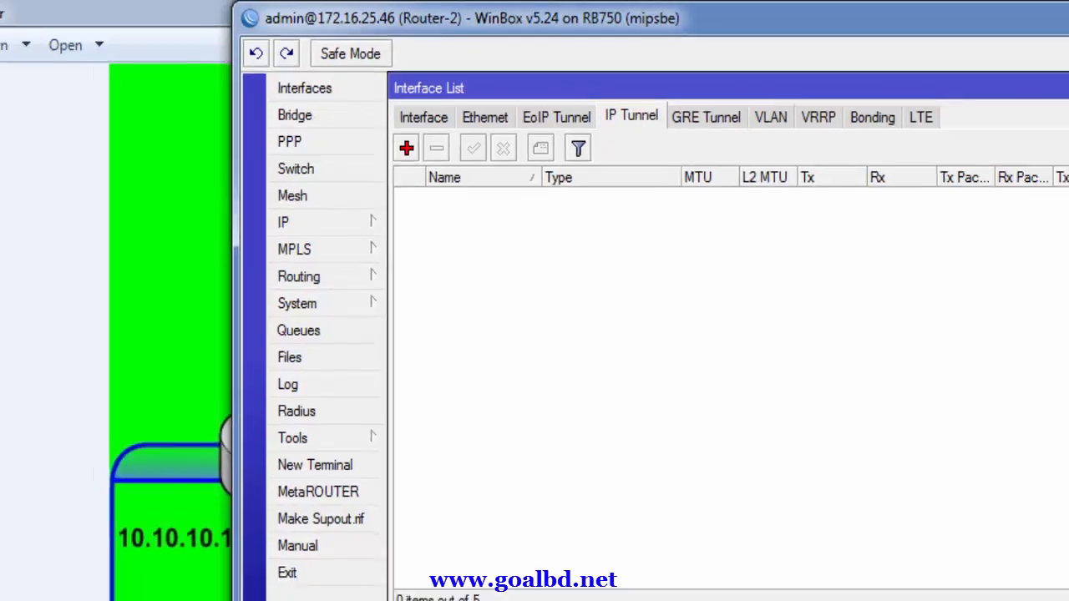
left_click(1033, 154)
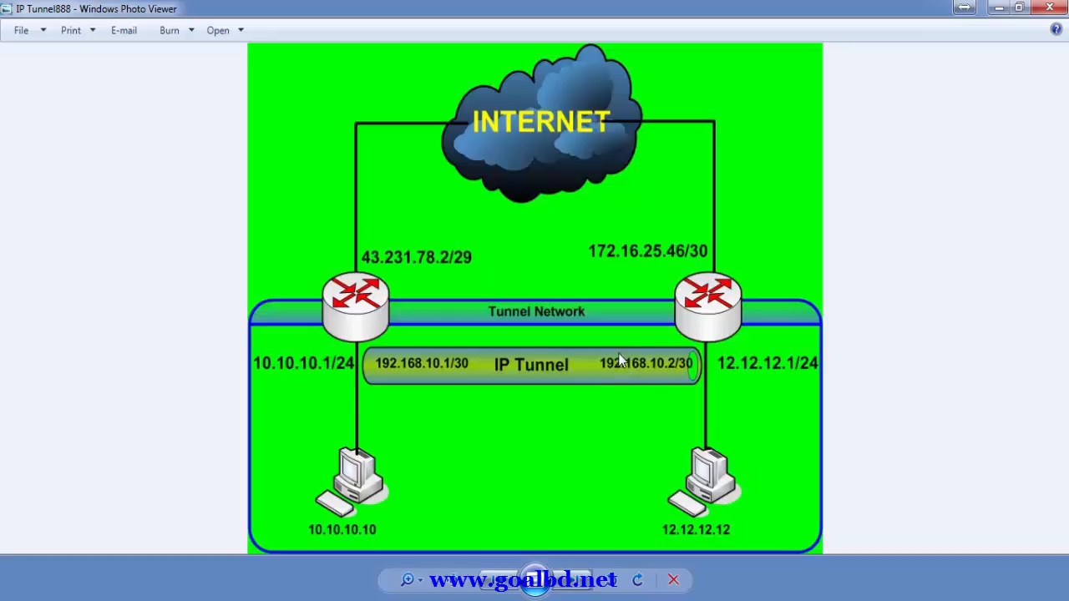
Restore the network diagram to a smaller window and start a new IP Tunnel interface on Router-1.
left_click(1018, 8)
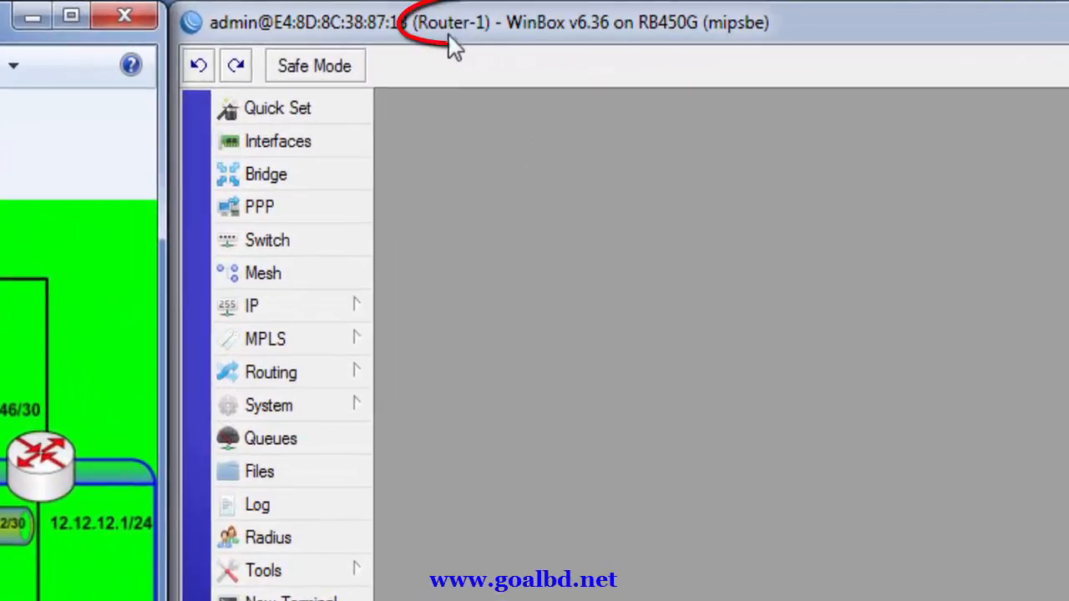
left_click(308, 144)
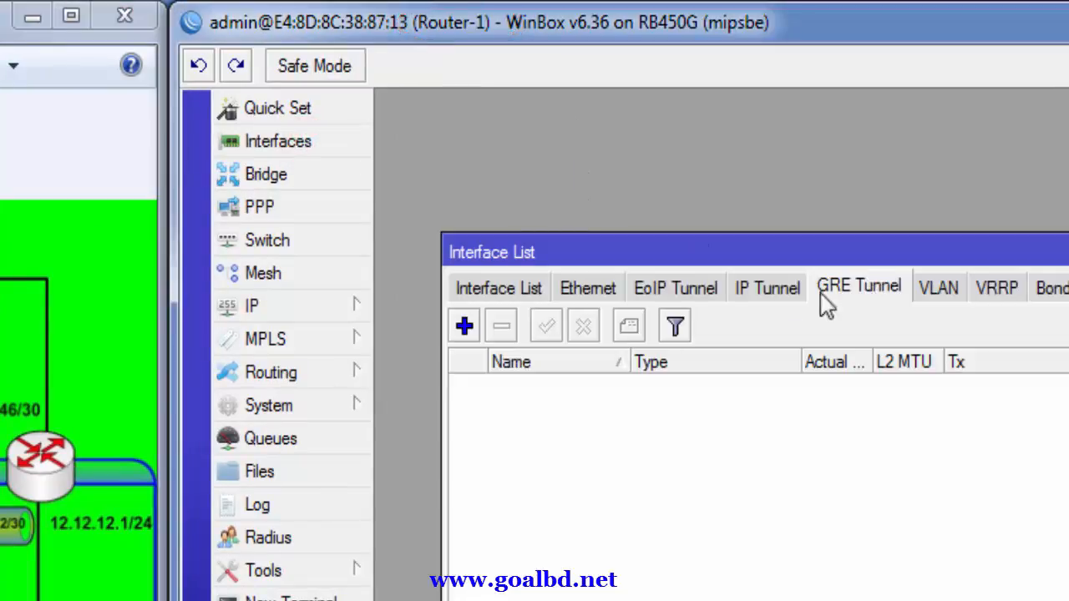
left_click(756, 292)
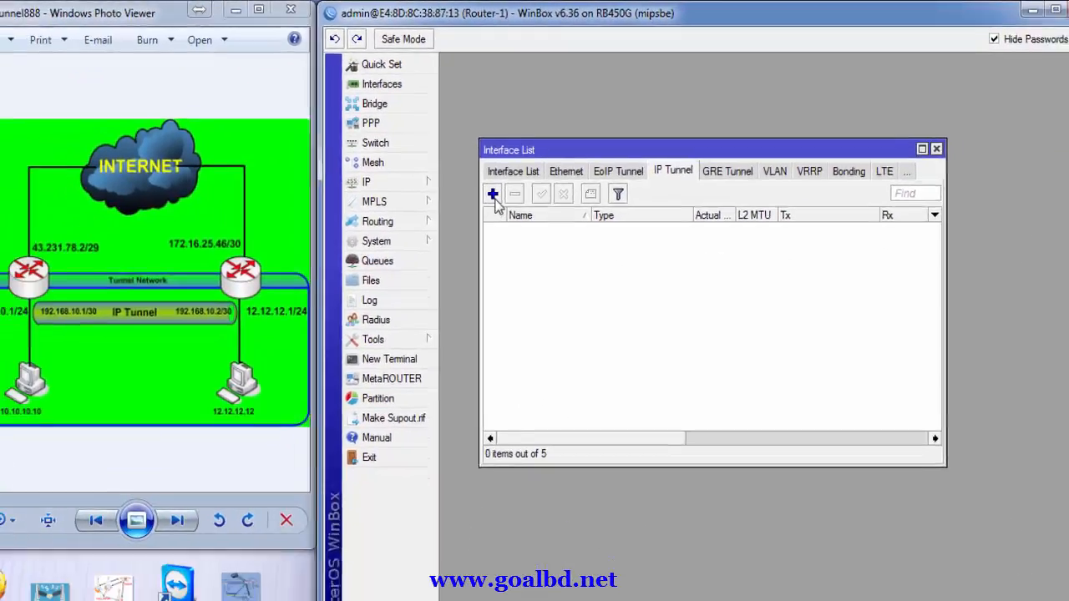
left_click(476, 267)
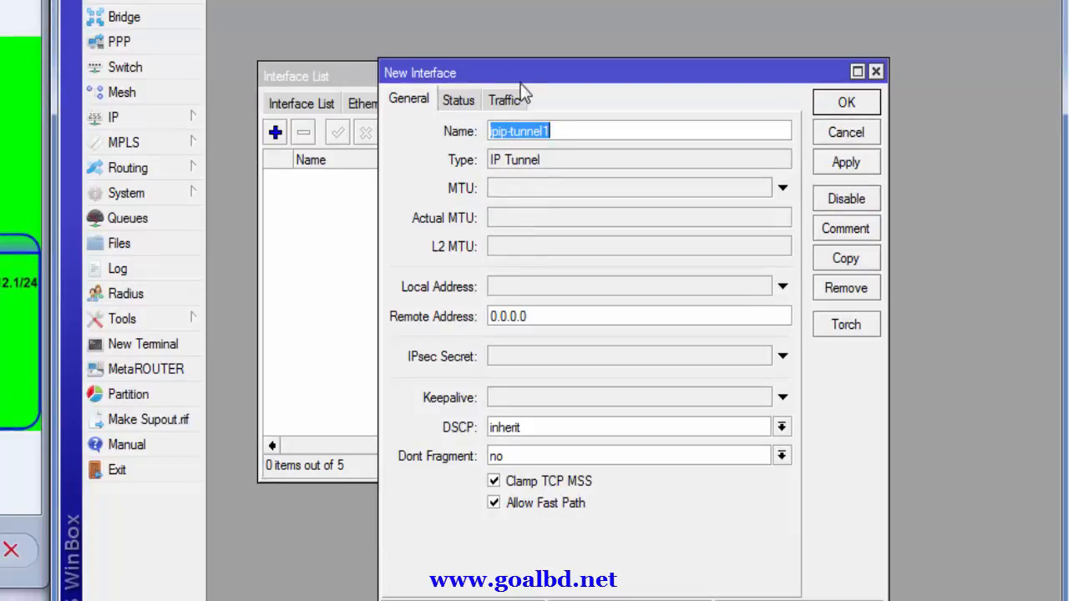
left_click_drag(520, 75, 546, 133)
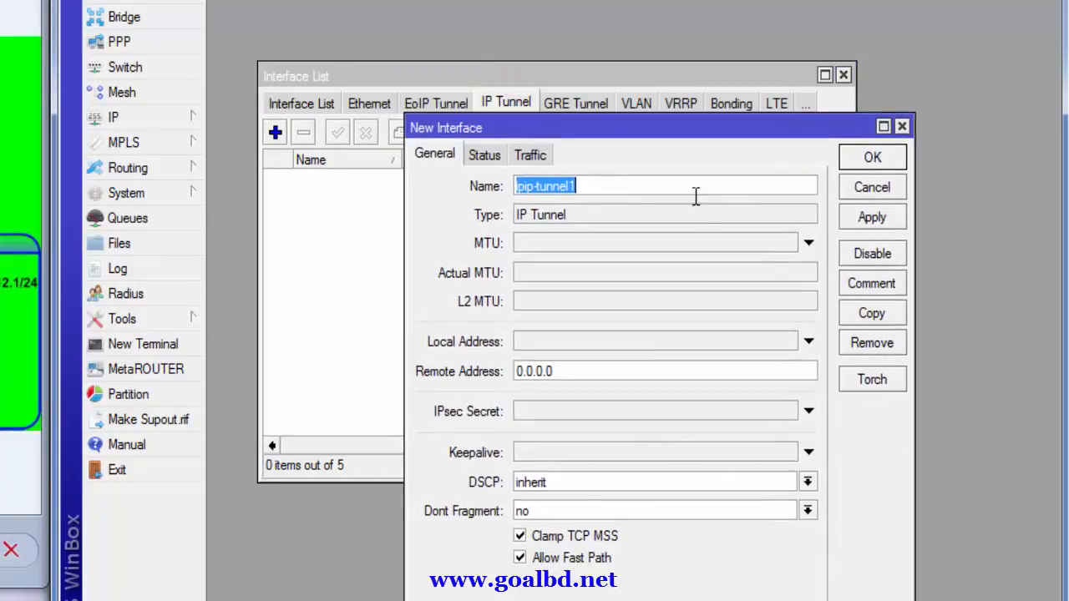
Set the new tunnel's local address to 43.231.78.2 and its remote address to 172.16.25.46.
left_click(524, 340)
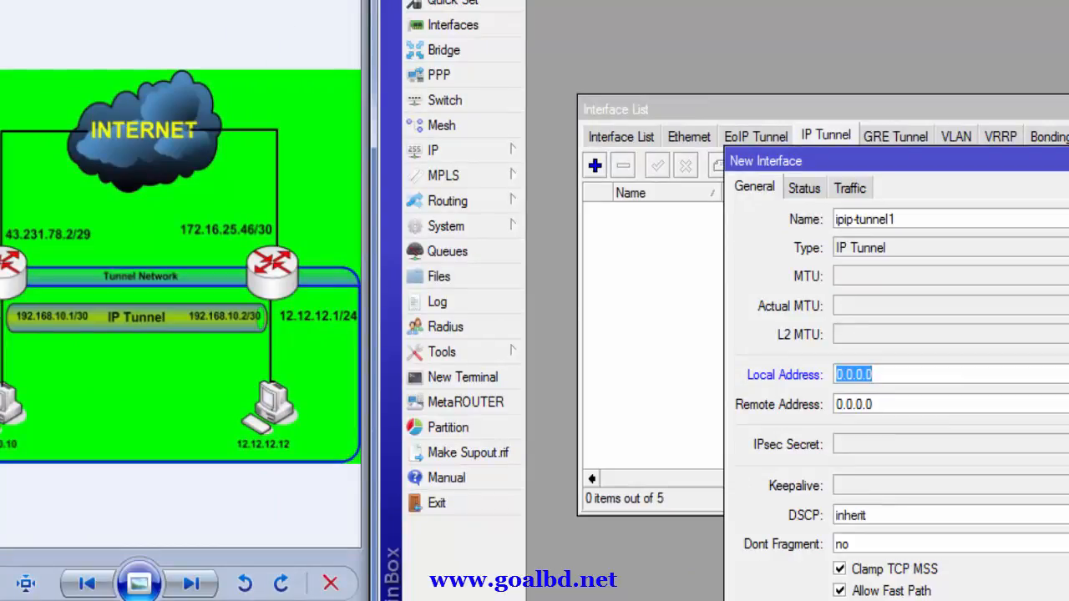
left_click(44, 246)
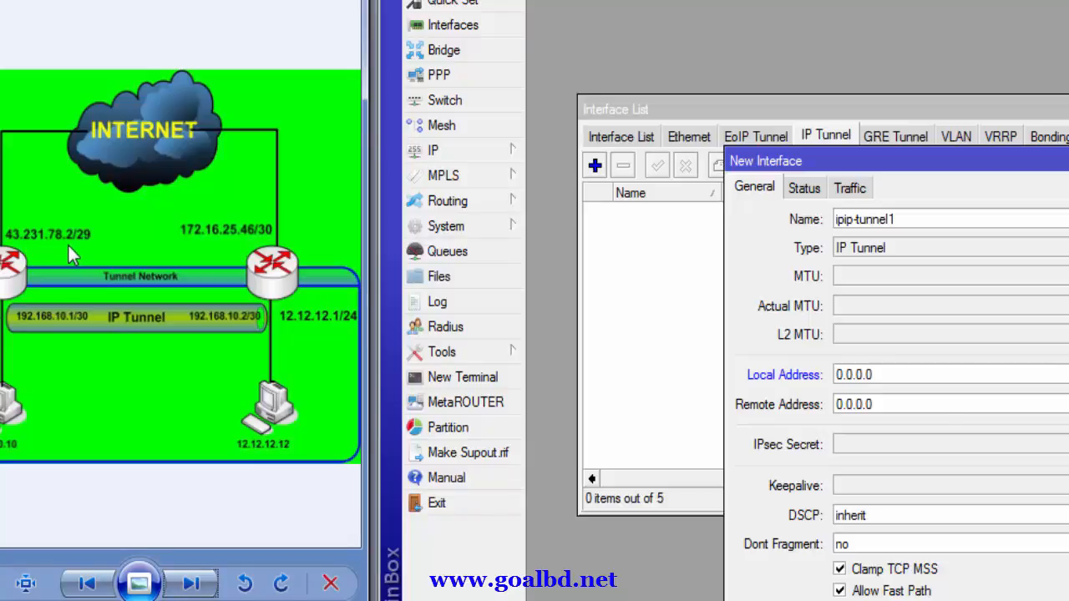
double_click(885, 375)
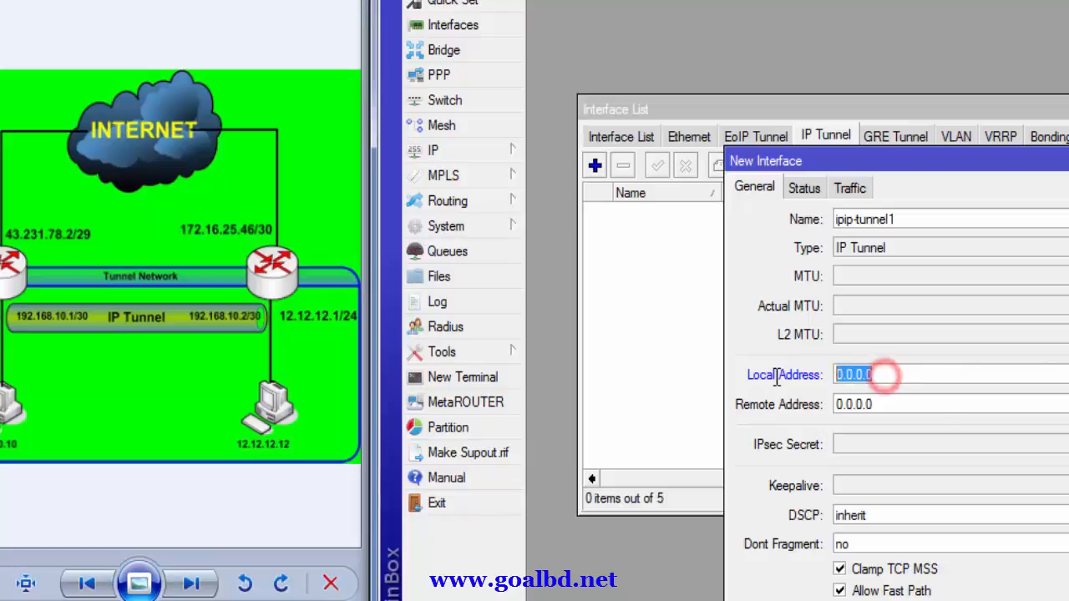
type("43.231")
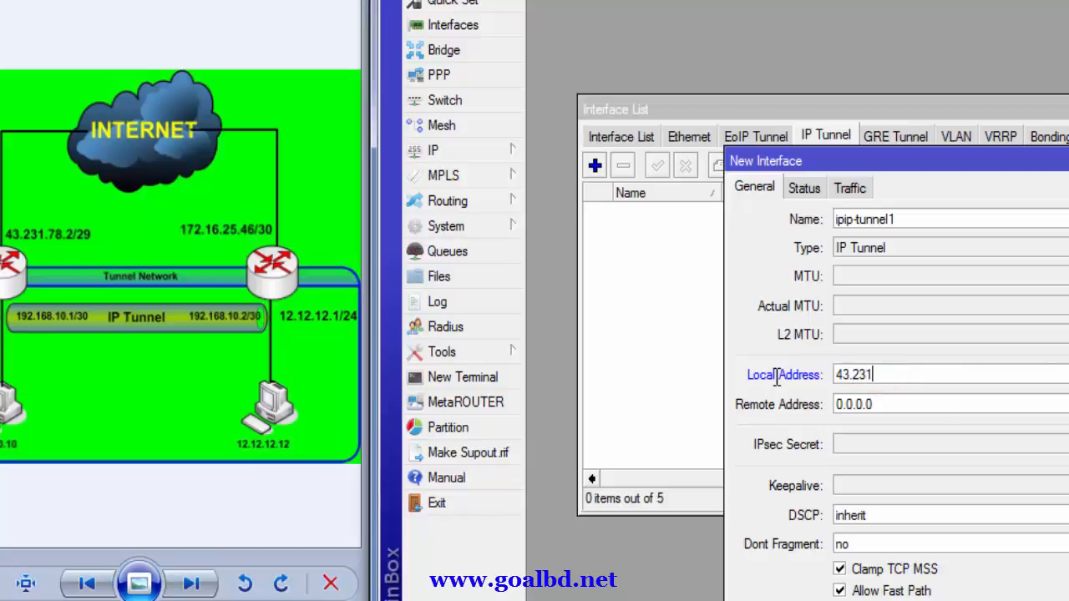
type(".78.2")
double_click(900, 405)
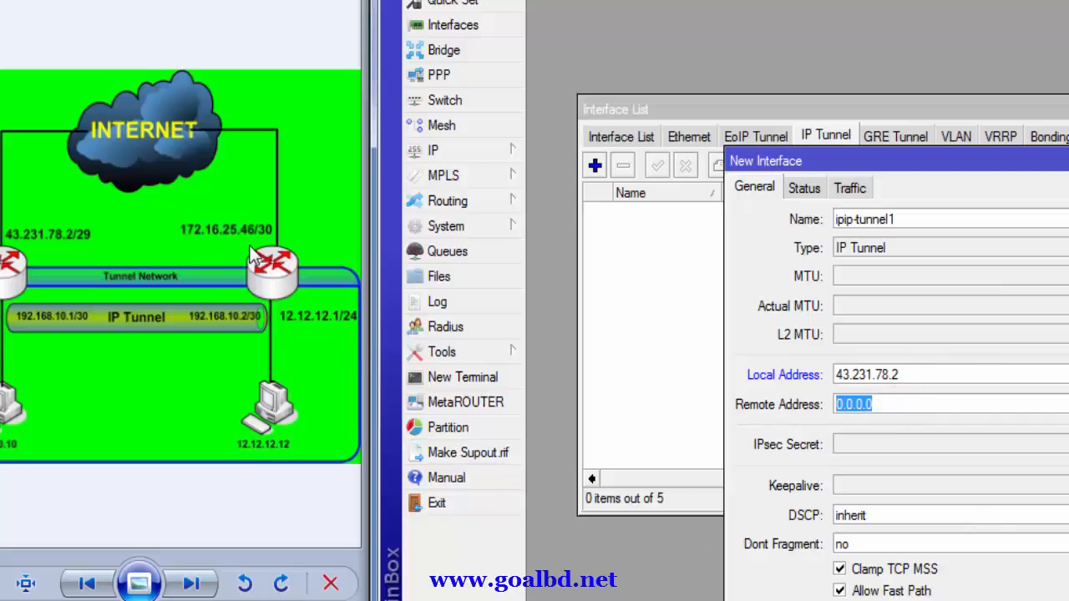
type("172.16")
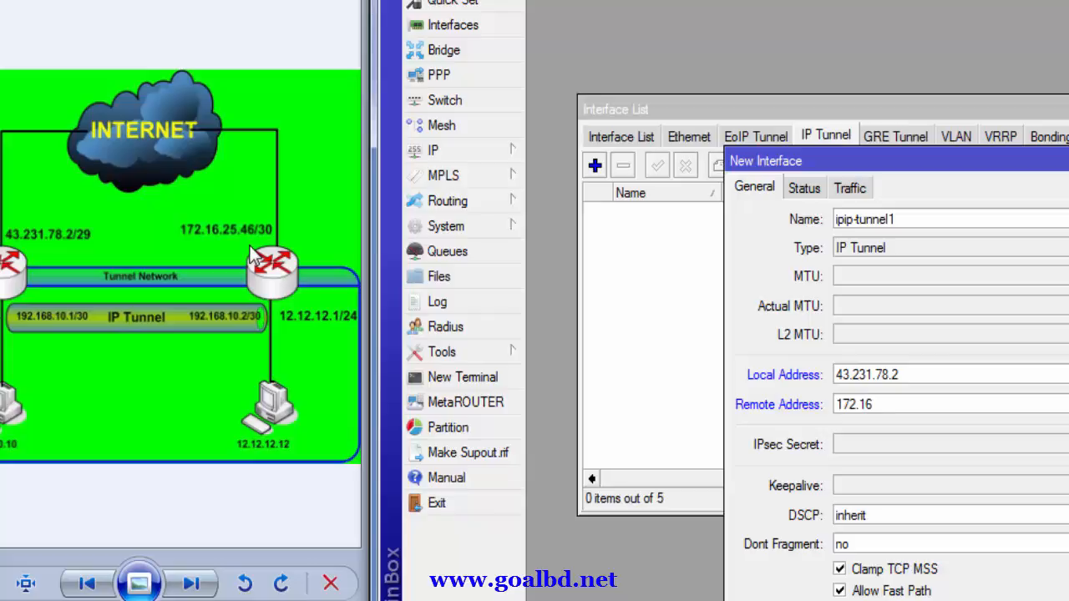
type(".25.46")
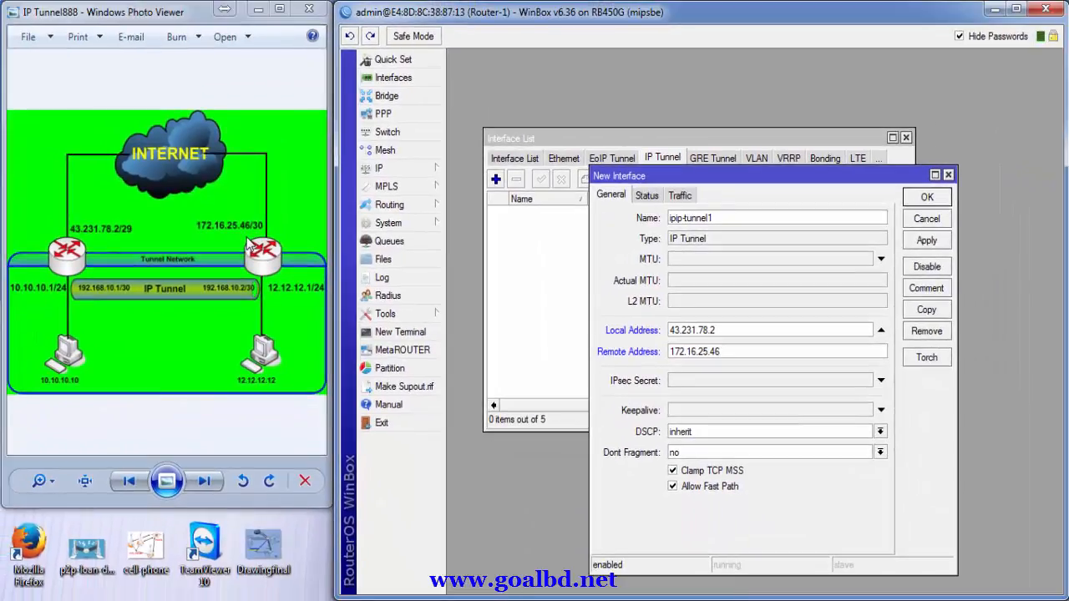
Review the new tunnel's status and traffic details, save the interface, and select it in the IP tunnel list.
left_click(648, 196)
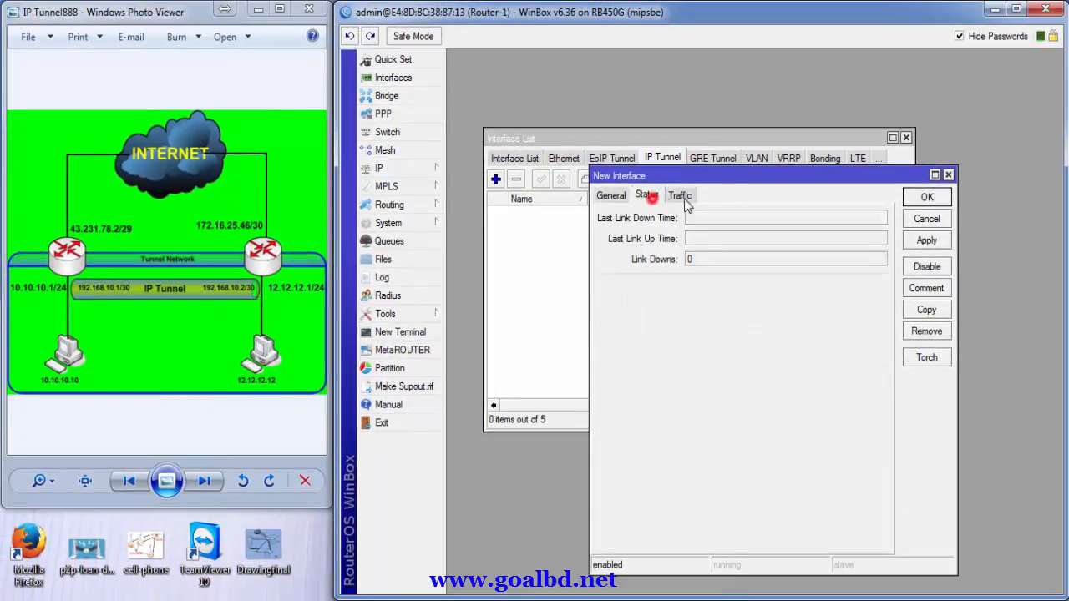
left_click(681, 197)
left_click(611, 196)
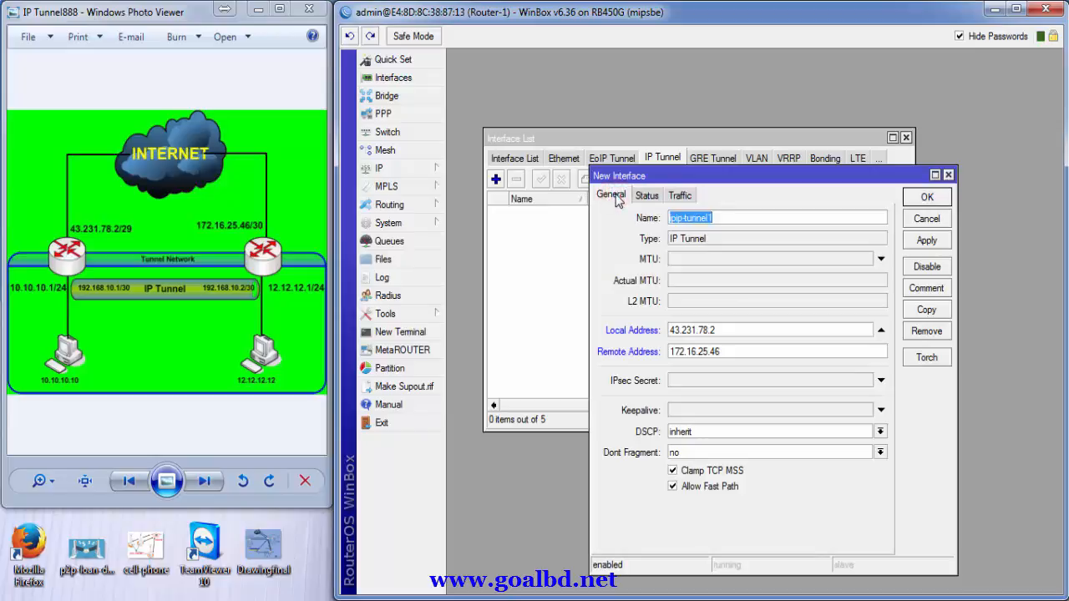
left_click(926, 241)
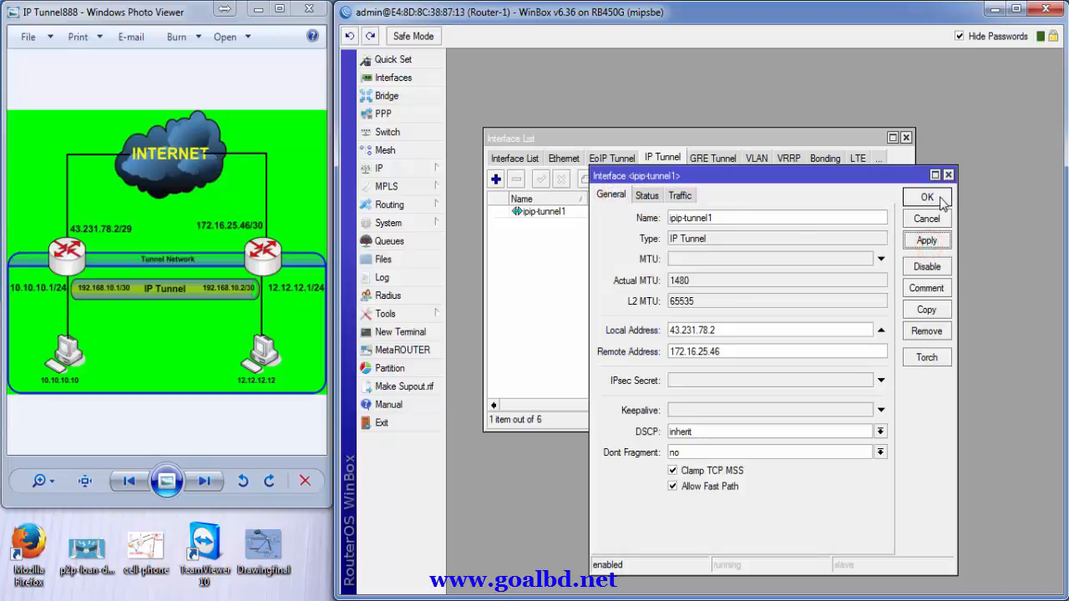
left_click(939, 199)
left_click(622, 214)
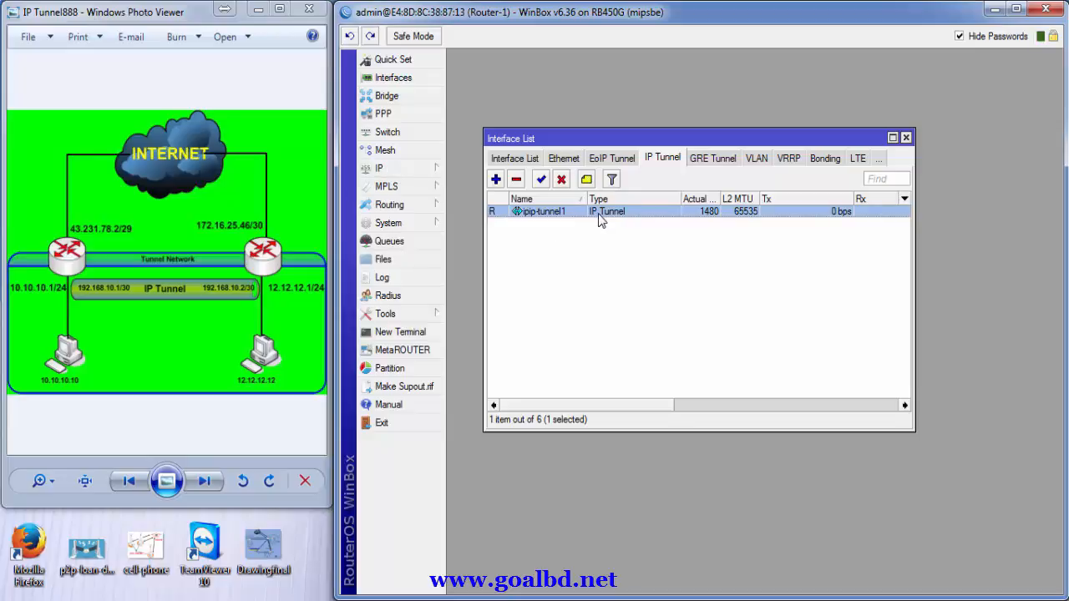
Add the IP address 192.168.10.1/30 to the ipip-tunnel1 interface on Router-1.
left_click(409, 168)
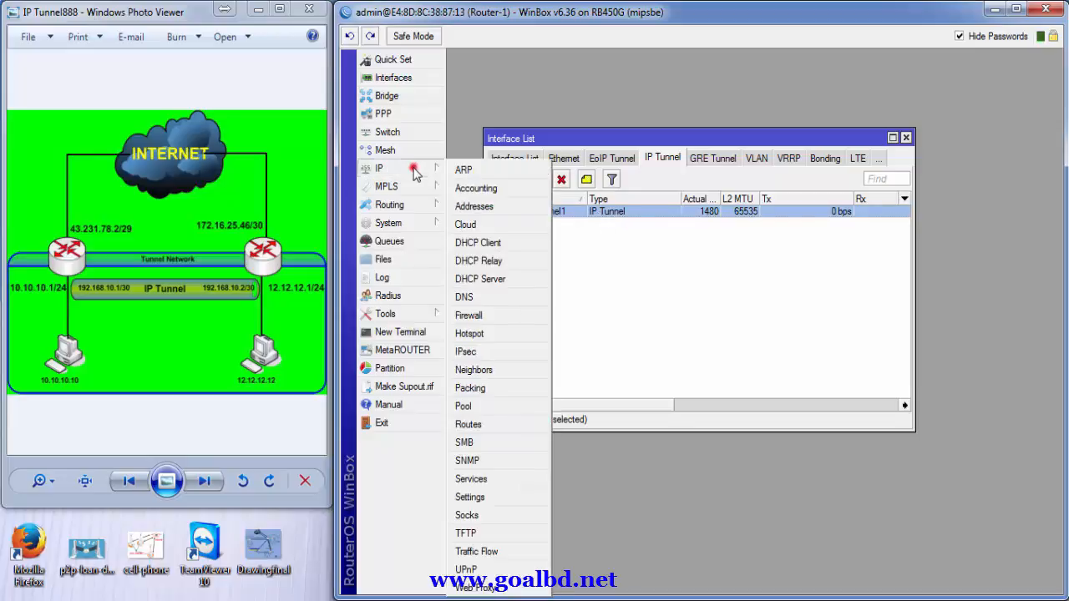
left_click(476, 208)
left_click(548, 185)
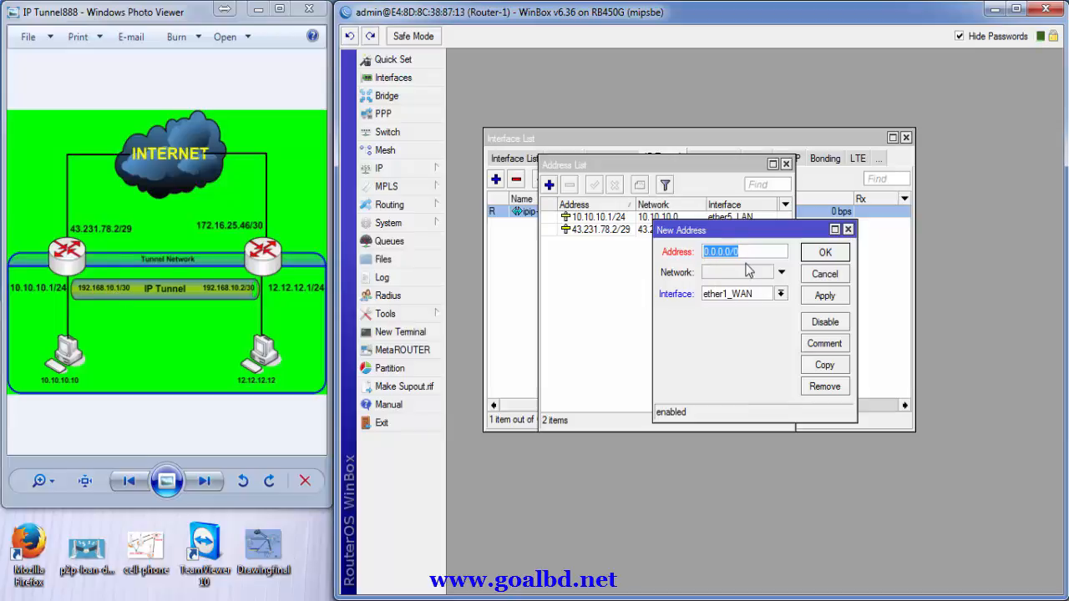
type("192.16")
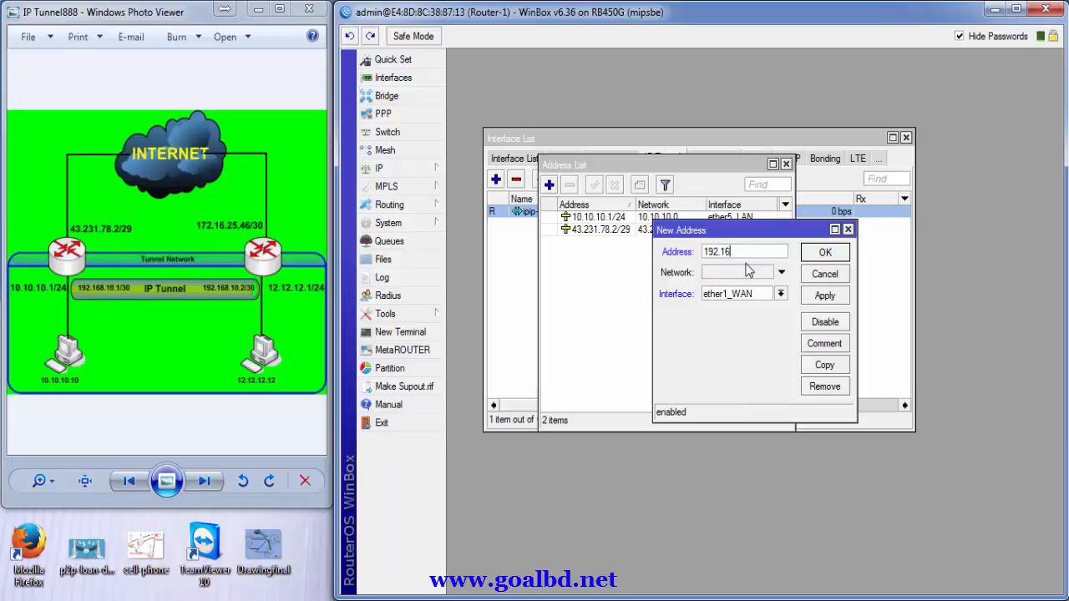
type("8.10.1")
type("/30")
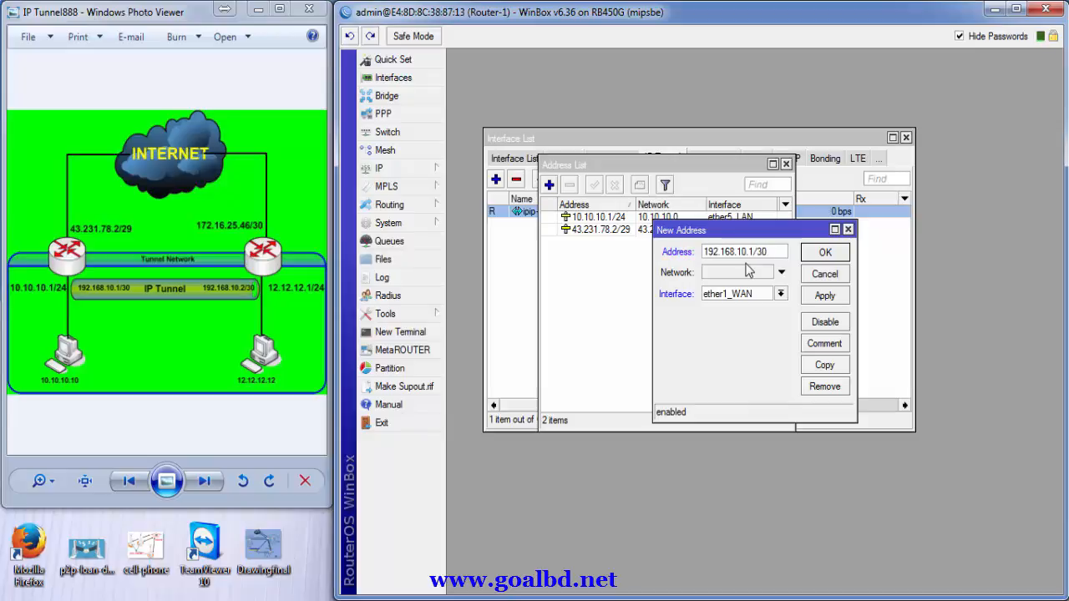
left_click(780, 294)
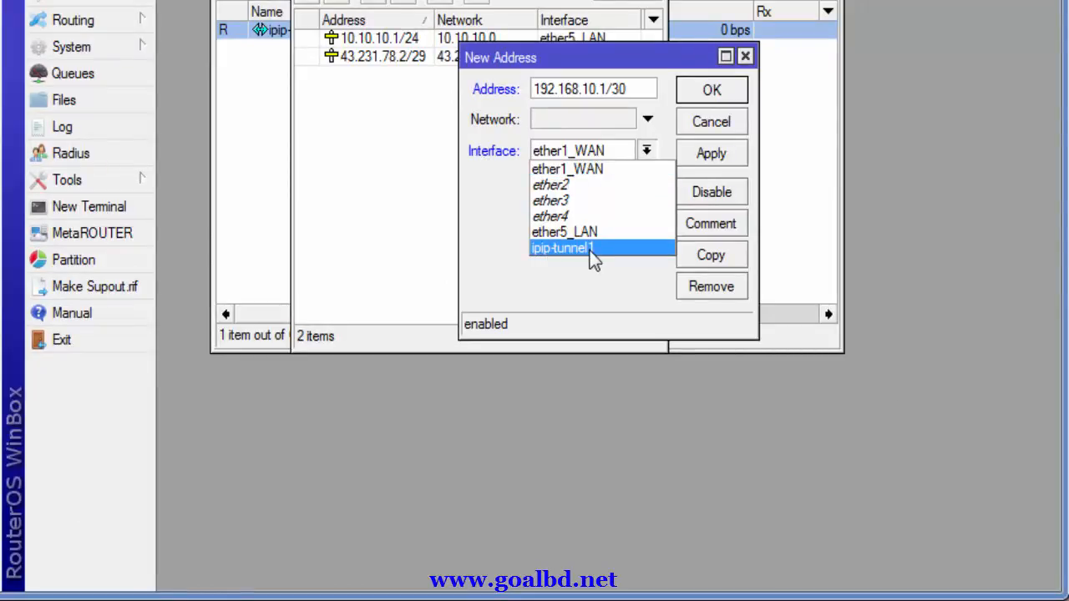
left_click(589, 251)
left_click(706, 160)
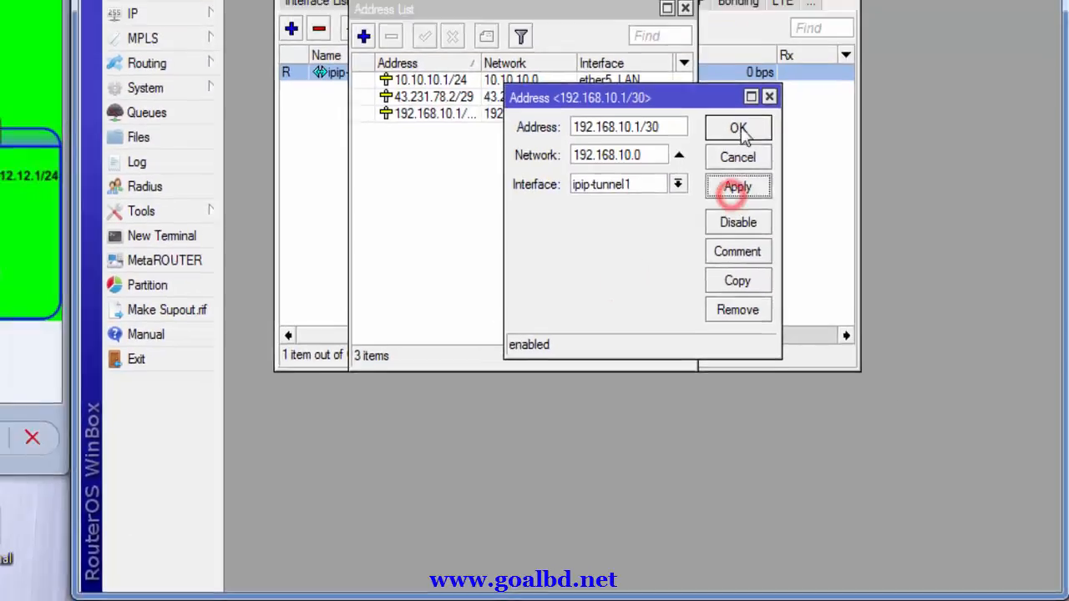
left_click(712, 90)
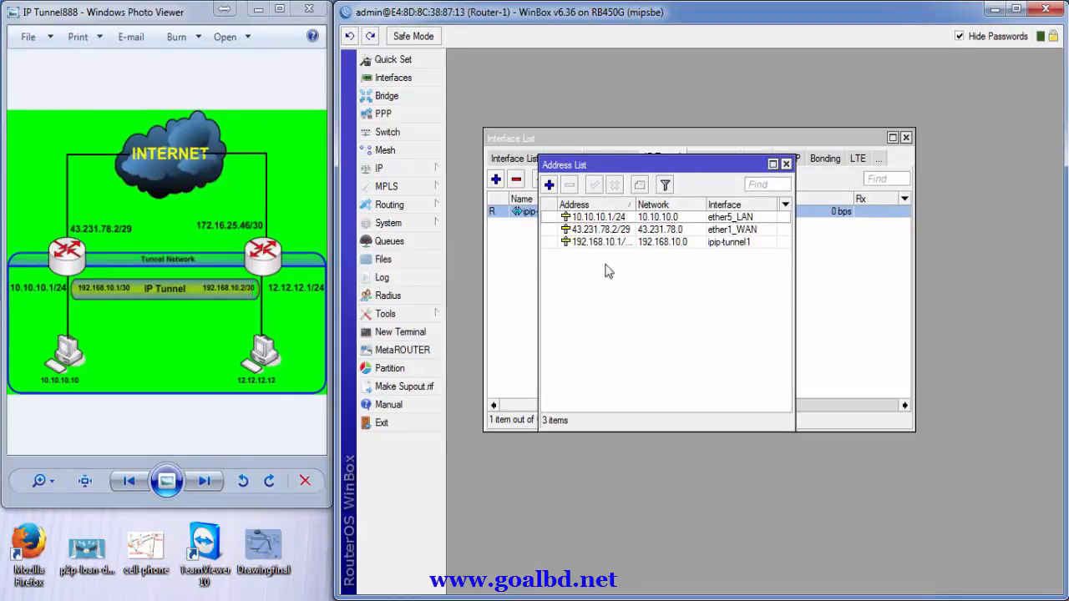
Add a static route on Router-1 to destination 12.12.12.0/24 through gateway 192.168.10.2.
mouse_move(408, 175)
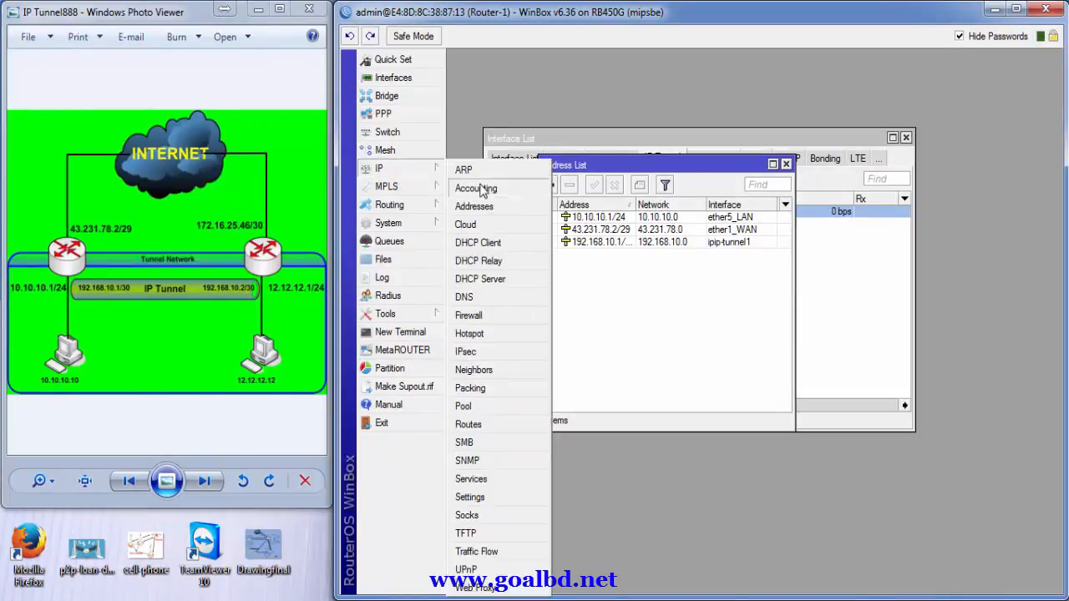
left_click(469, 424)
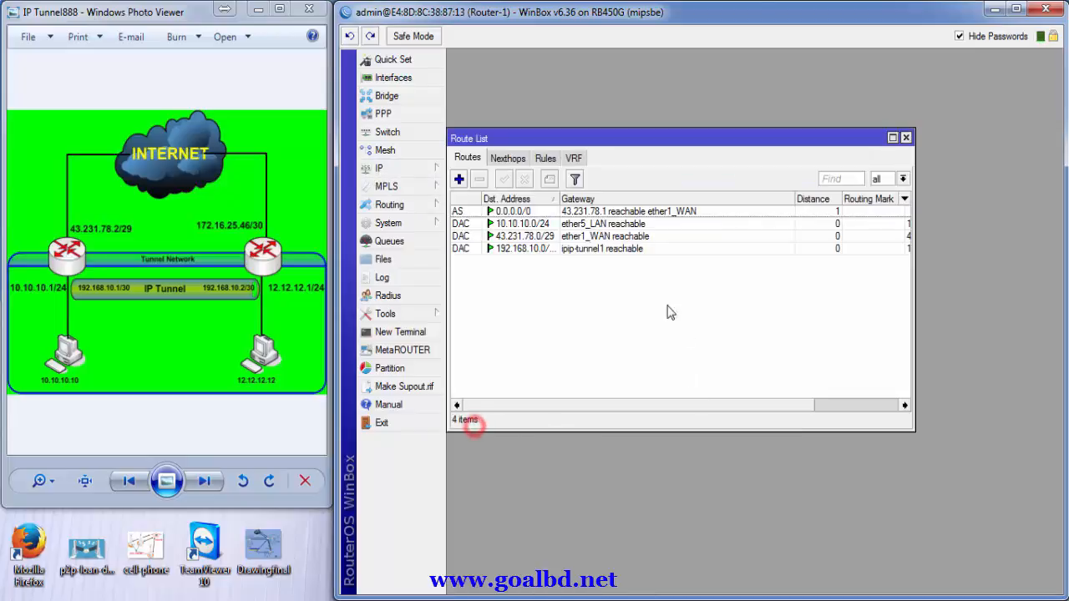
left_click(458, 178)
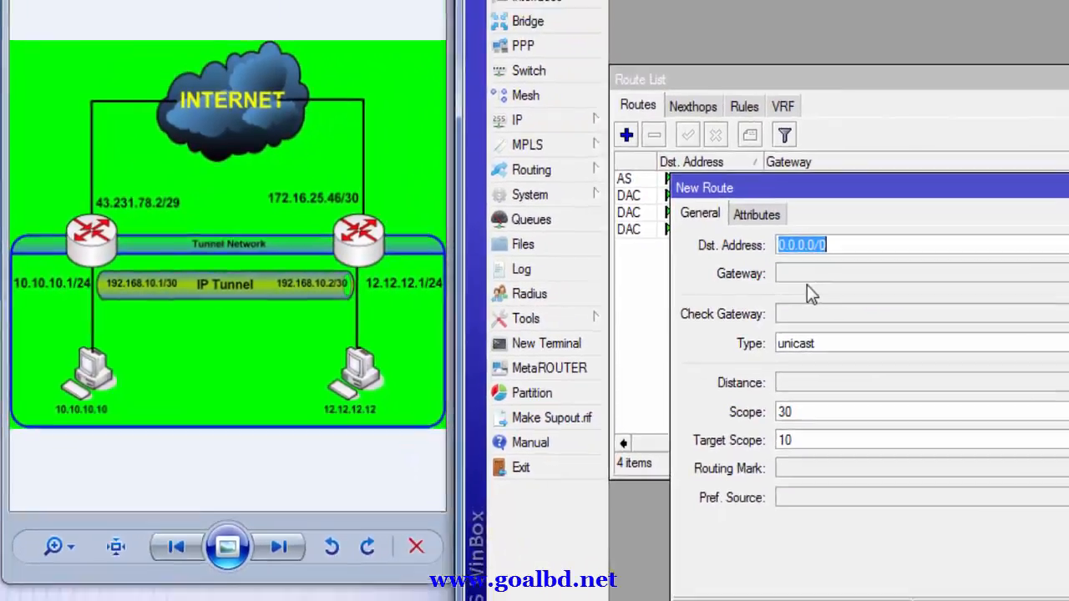
type("12.12.12.0")
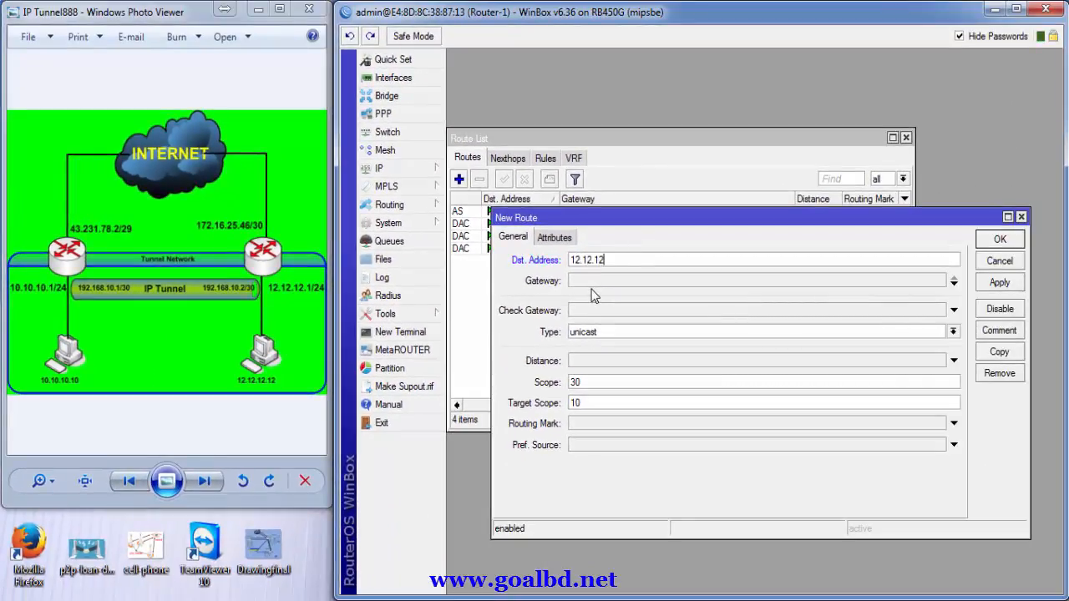
type("/24")
left_click(595, 284)
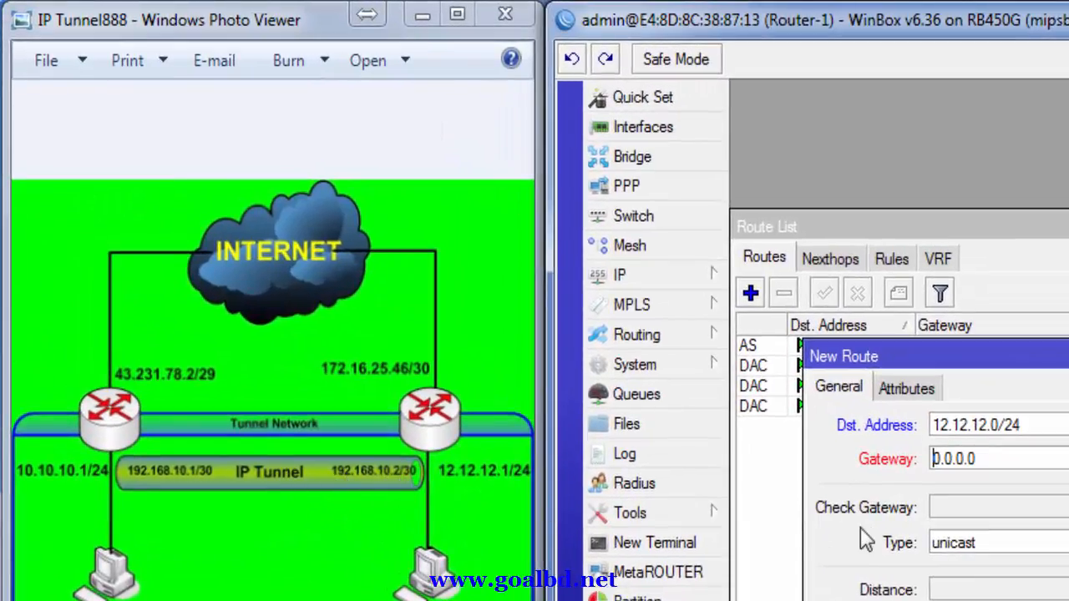
double_click(998, 461)
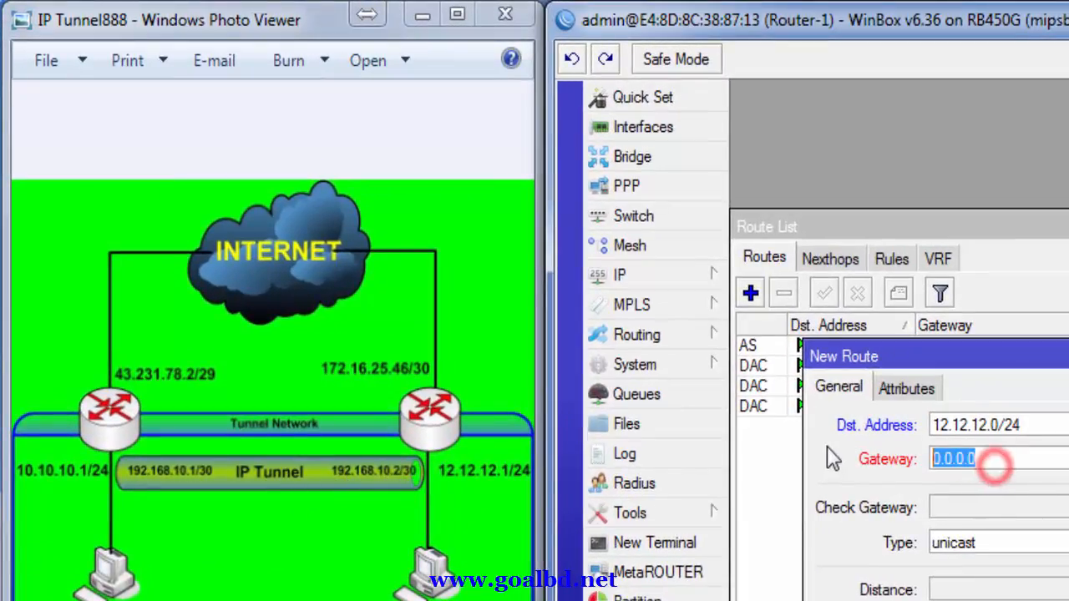
type("192.168.")
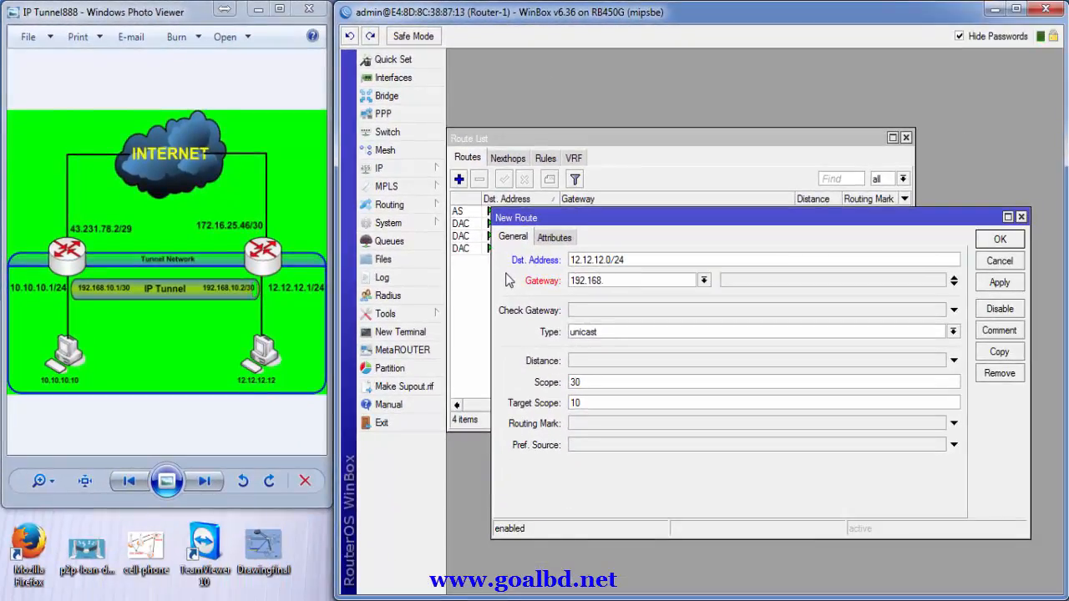
type("10.2")
left_click(998, 284)
left_click(992, 239)
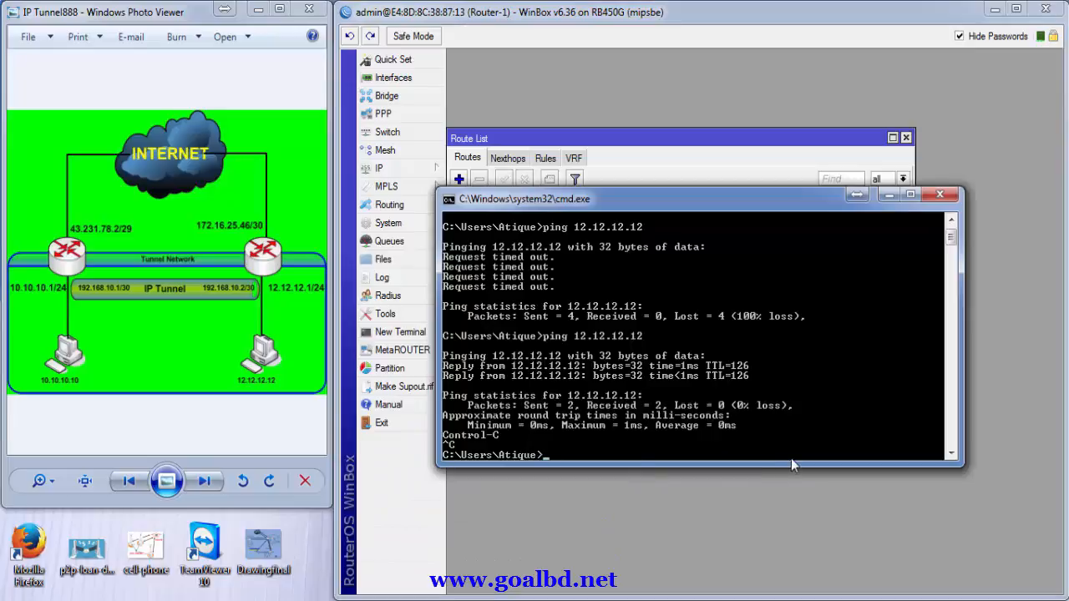
key("Up")
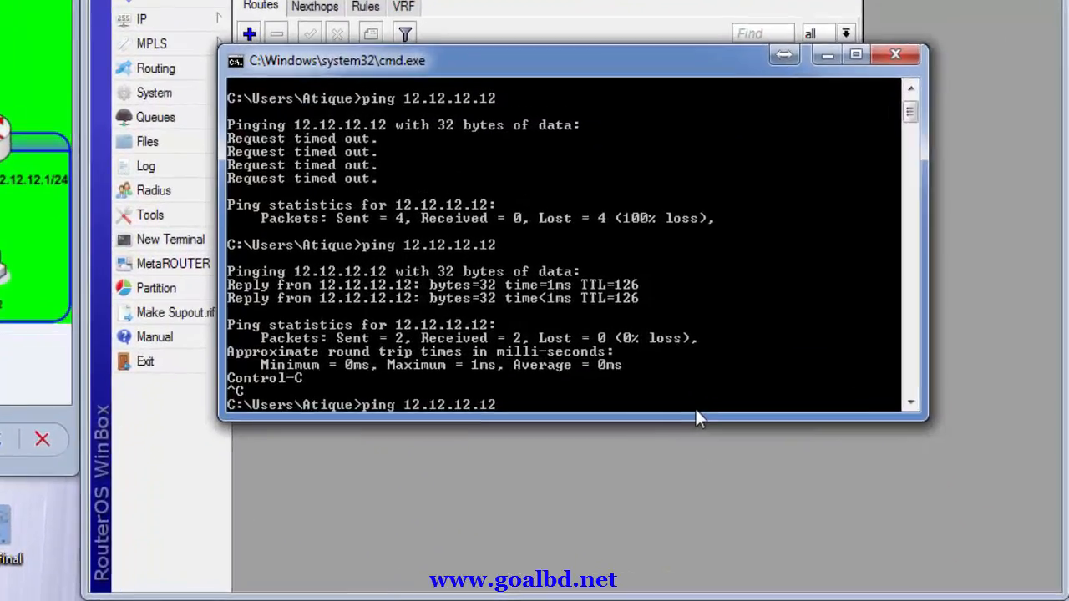
key("BackSpace")
key("BackSpace")
key("BackSpace")
key("BackSpace")
key("BackSpace")
key("BackSpace")
key("BackSpace")
key("BackSpace")
key("BackSpace")
key("BackSpace")
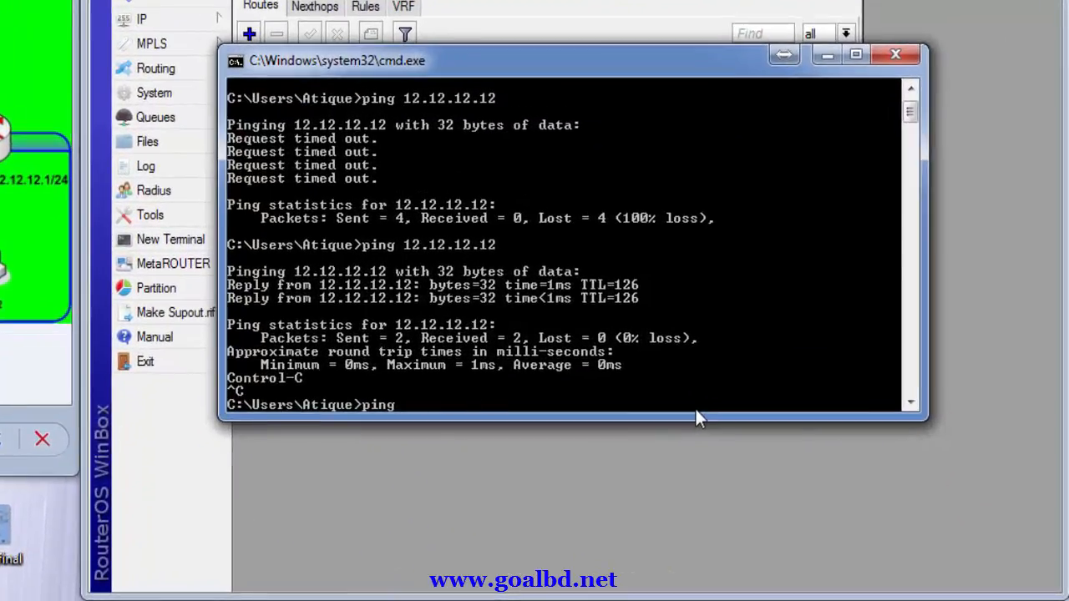
type("www.yahoo.com")
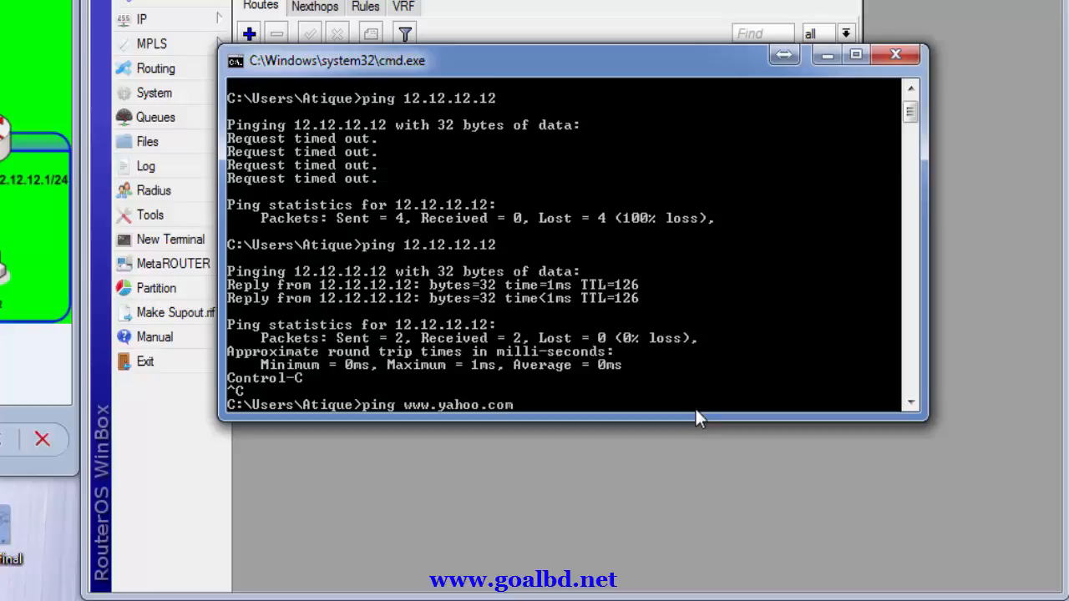
key("Return")
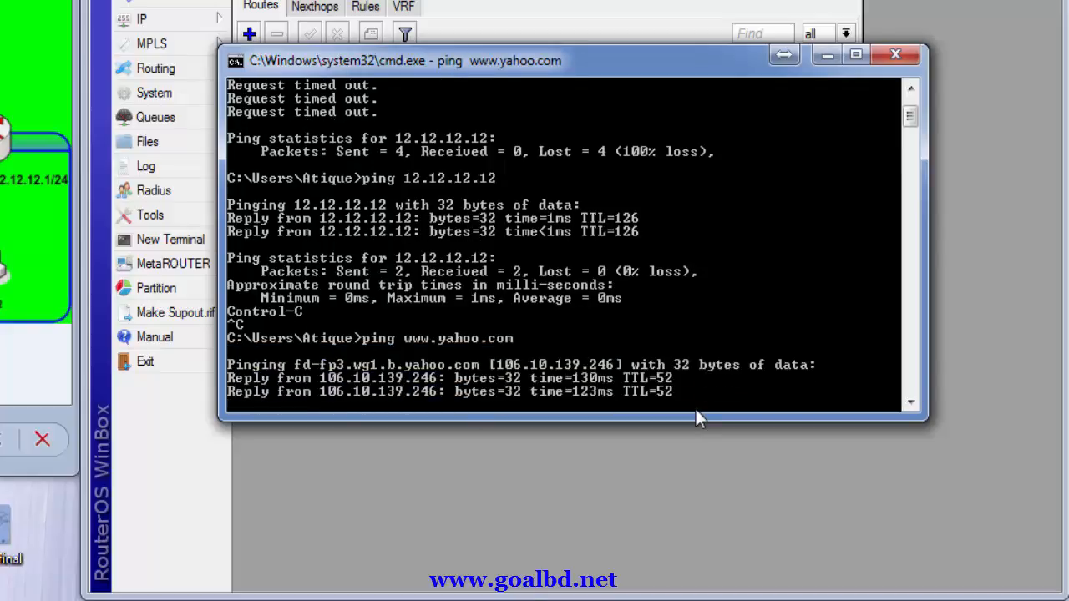
key("ctrl+c")
Ping the remote router's public address 172.16.25.46 from the local computer and interrupt the ping.
key("Up")
key("BackSpace")
key("BackSpace")
key("BackSpace")
key("BackSpace")
key("BackSpace")
key("BackSpace")
key("BackSpace")
key("BackSpace")
key("BackSpace")
key("BackSpace")
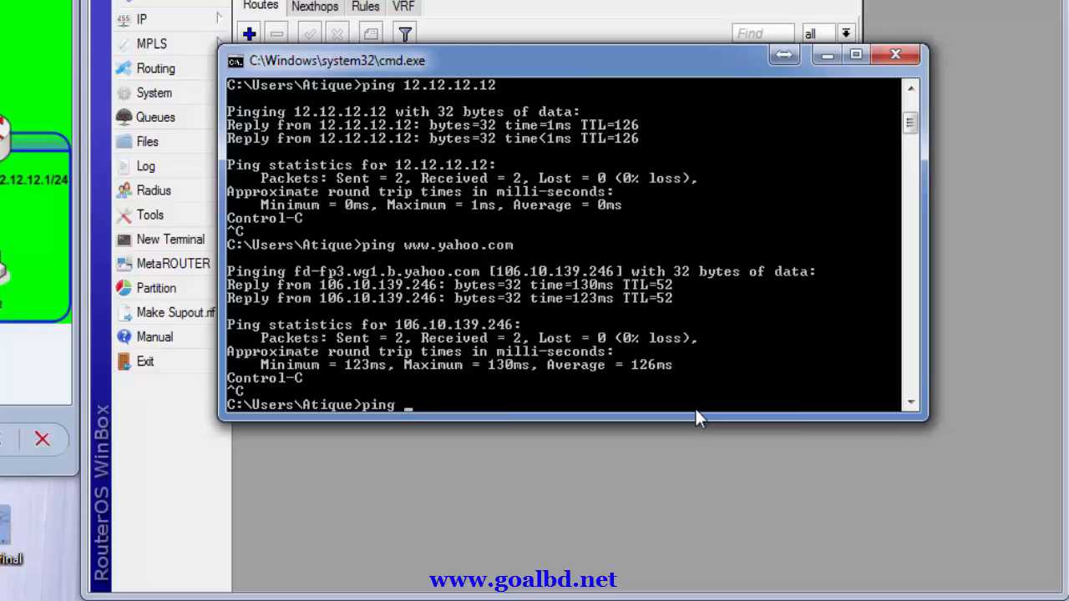
type("172.16")
type(".10")
key("BackSpace")
key("BackSpace")
key("BackSpace")
type("16.25.46")
key("Return")
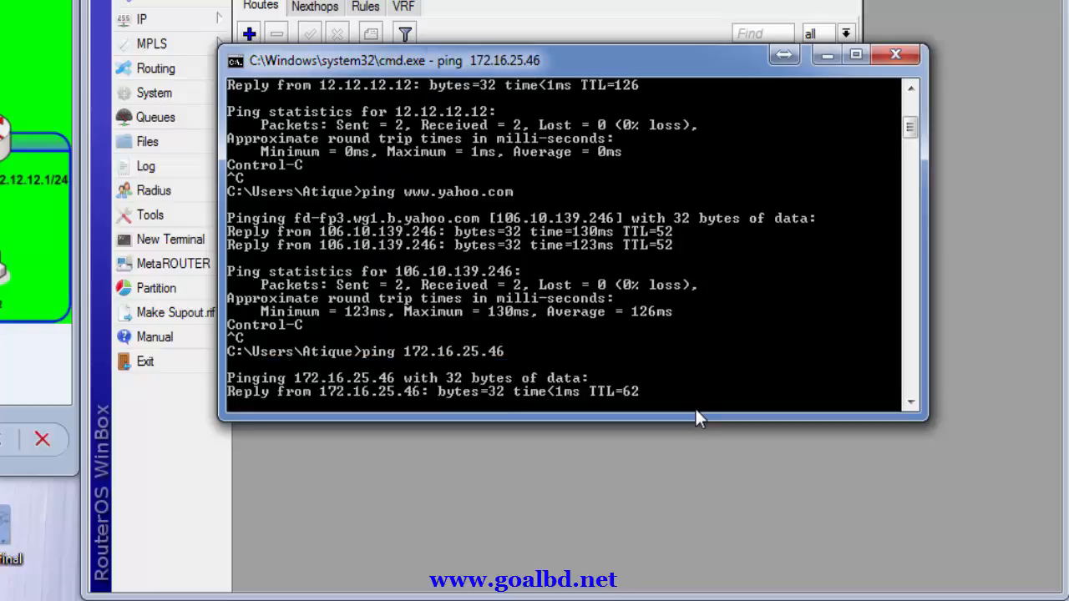
key("ctrl+c")
Run the earlier ping to the remote host 12.12.12.12 again and interrupt it.
key("Up")
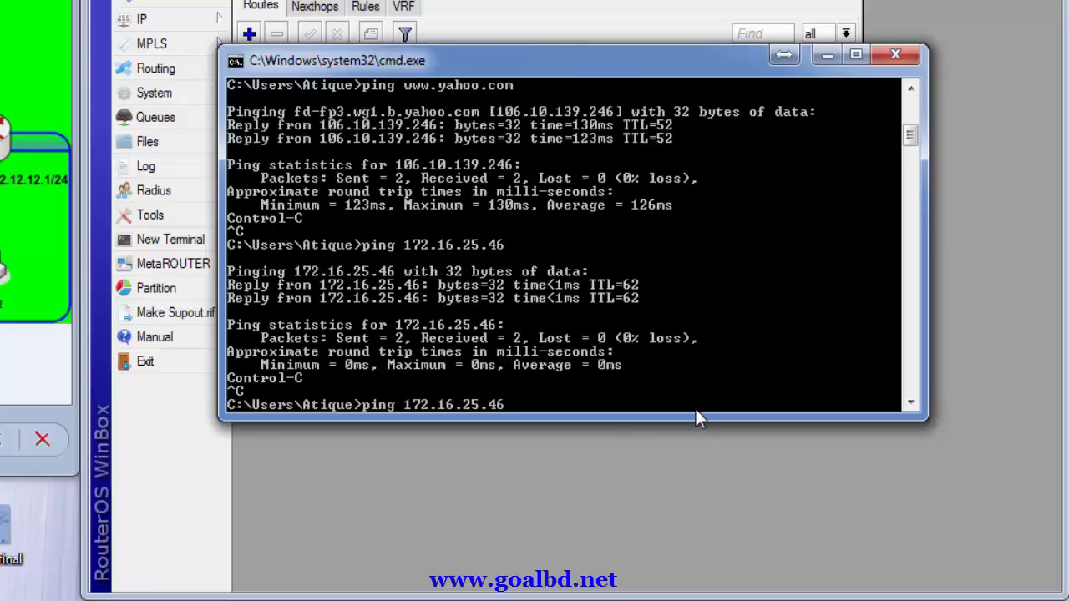
key("BackSpace")
key("Up")
key("Up")
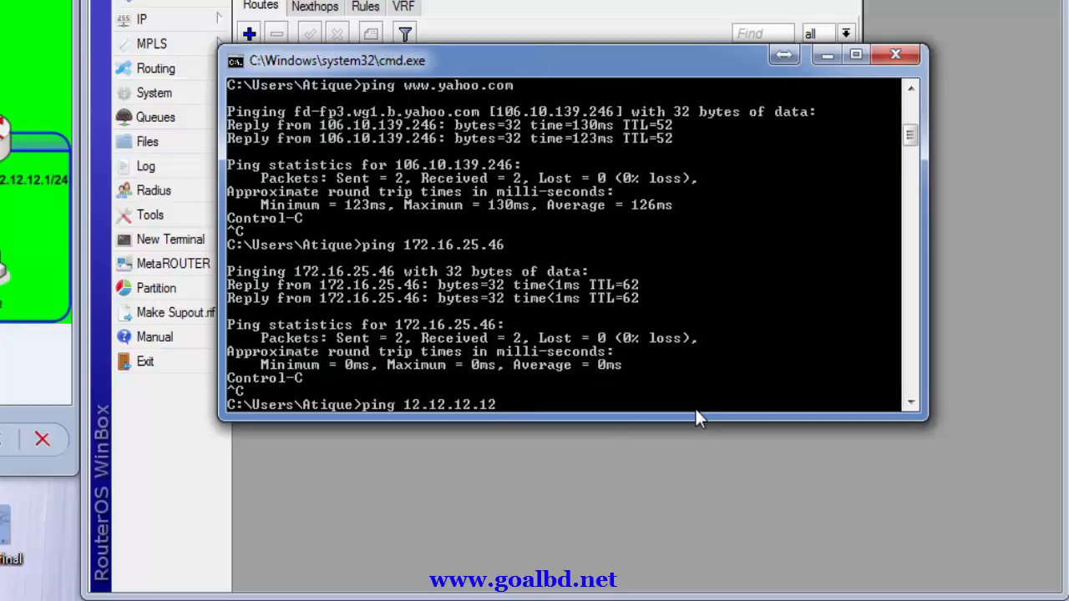
key("Return")
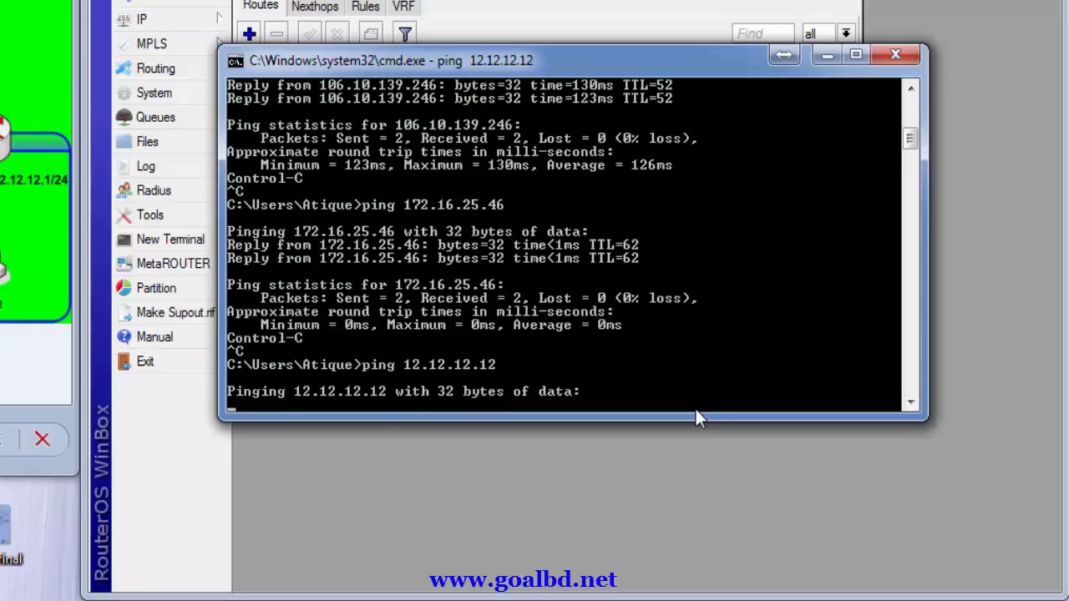
key("ctrl+c")
Ping the remote router's LAN address 12.12.12.1 and interrupt the ping.
key("Up")
key("BackSpace")
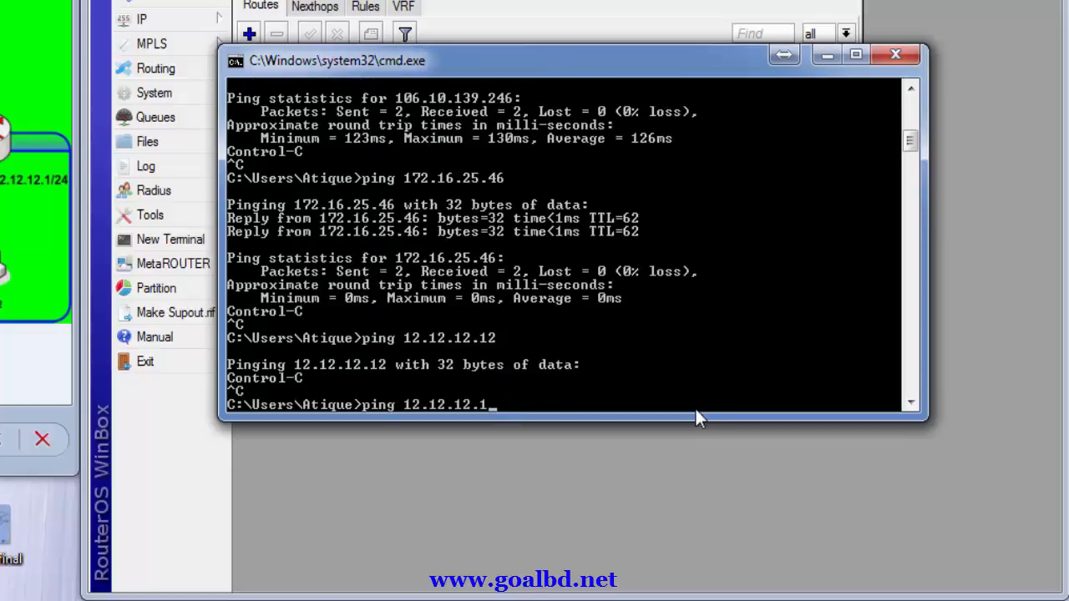
key("Return")
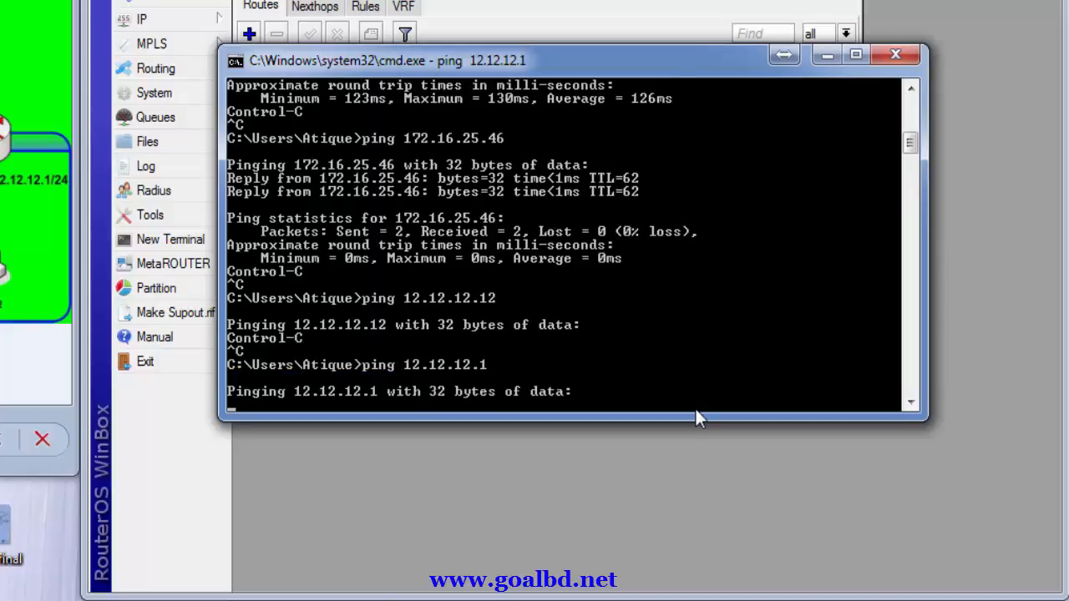
key("ctrl+c")
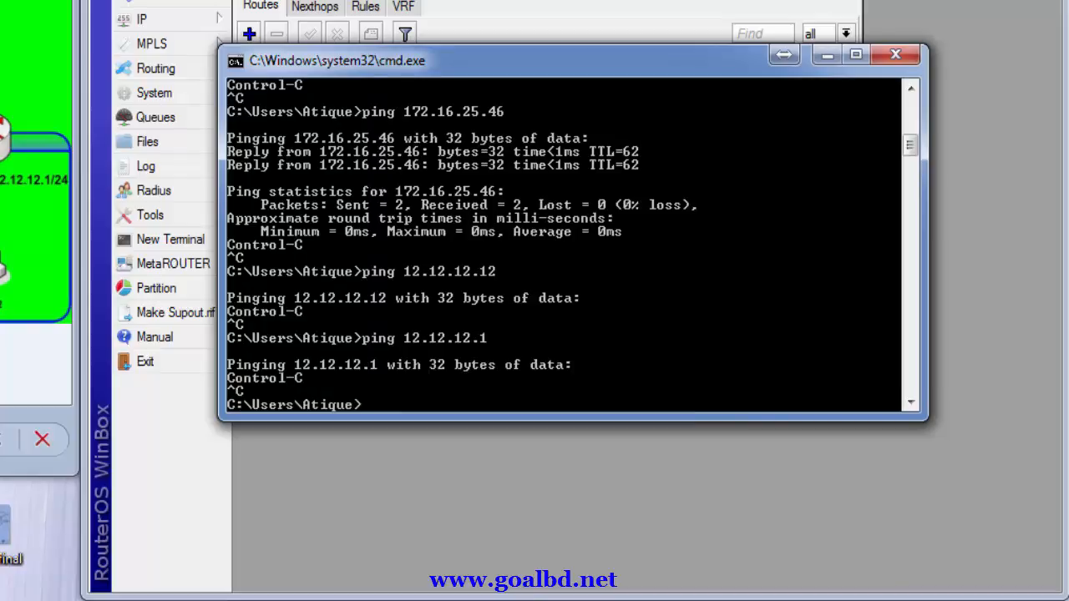
Switch to TeamViewer and start a remote session with the online computer under My Computers, using the saved password.
left_click(861, 600)
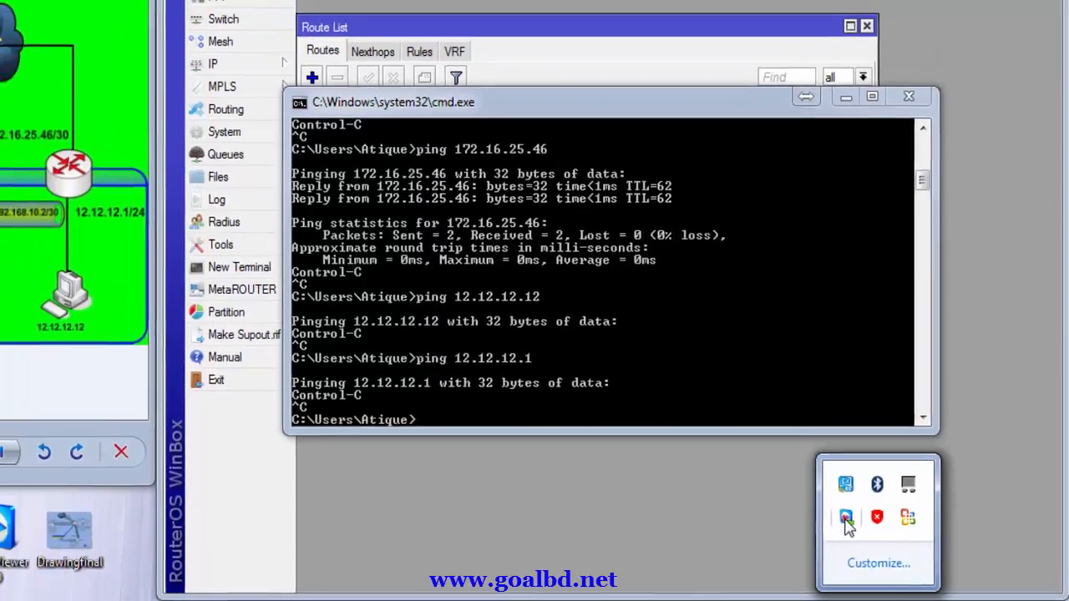
left_click(846, 520)
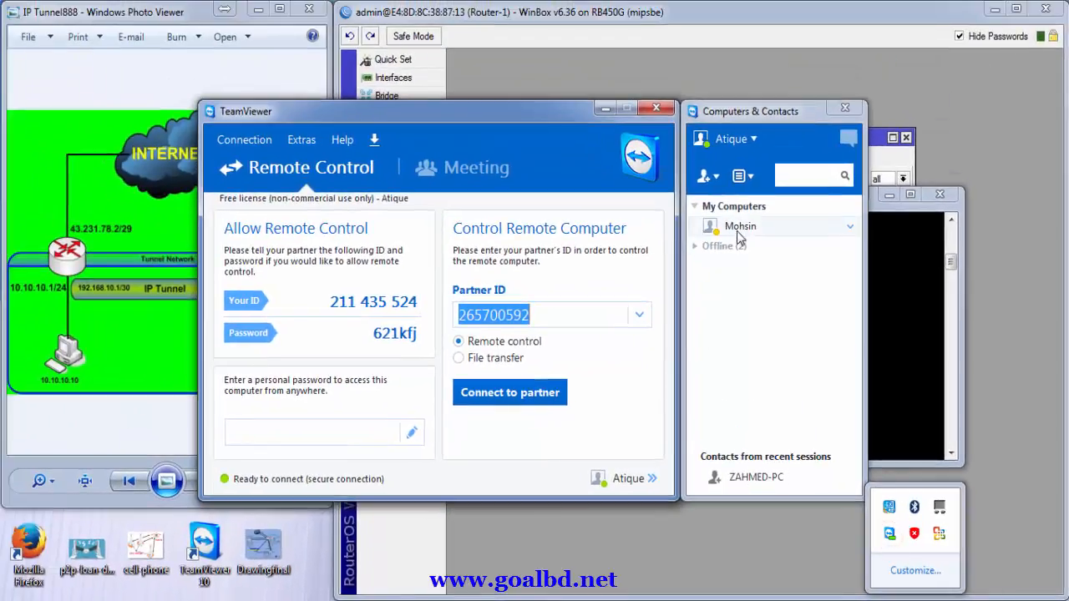
left_click(737, 230)
double_click(737, 229)
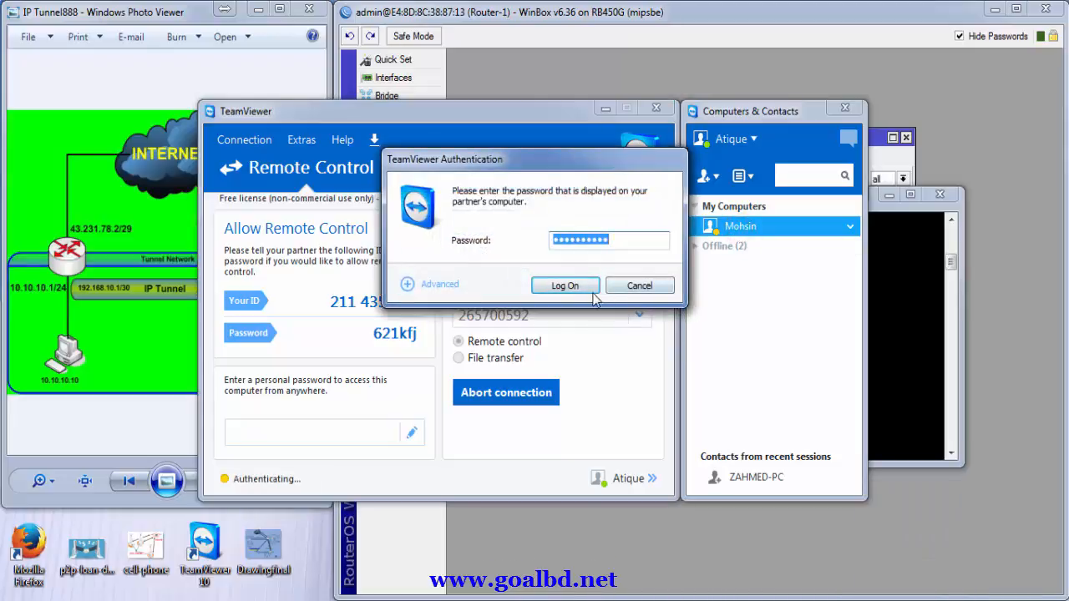
left_click(573, 288)
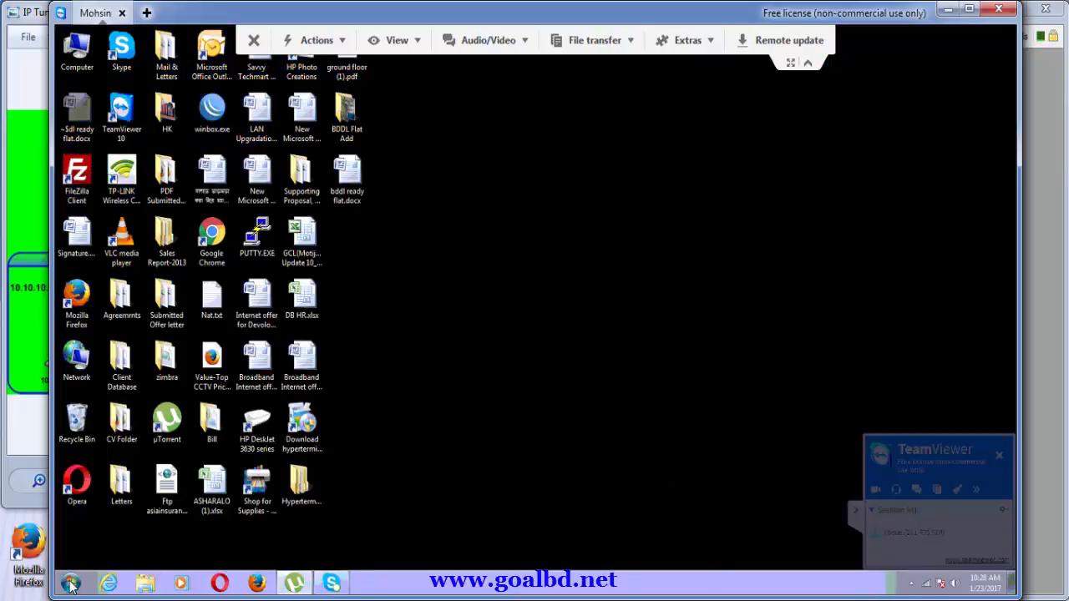
Open a Command Prompt on the remote computer by running cmd.
left_click(72, 585)
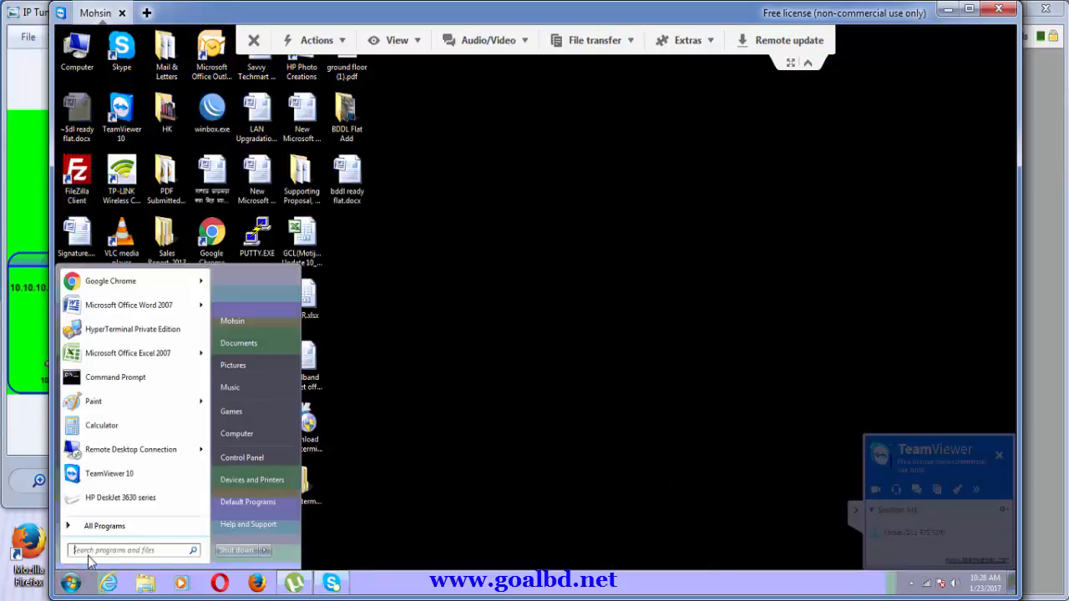
type("cmd")
key("Return")
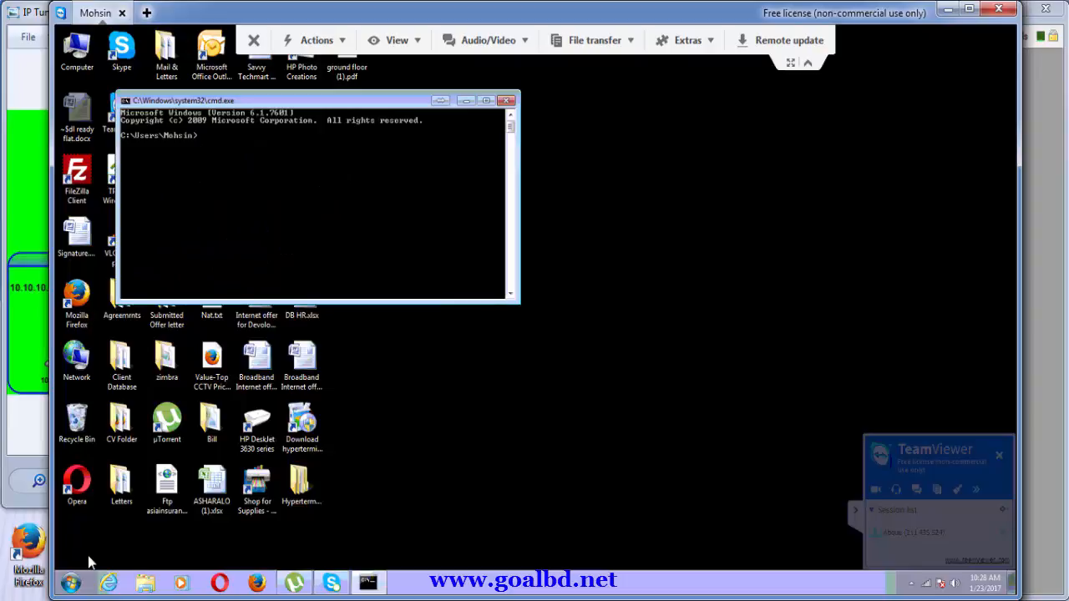
type("pin")
type("g ")
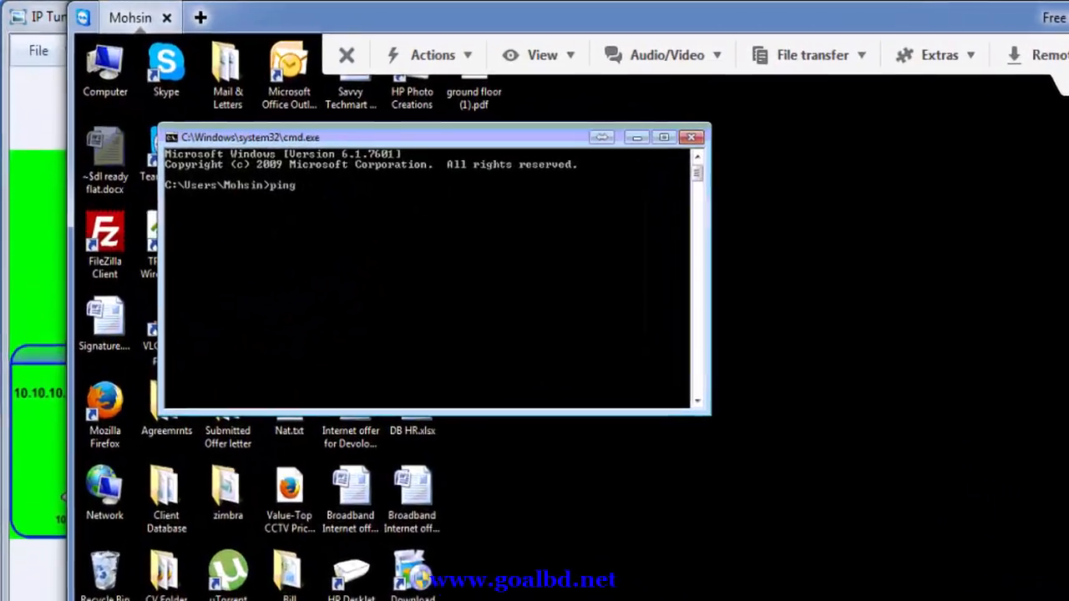
type("ww")
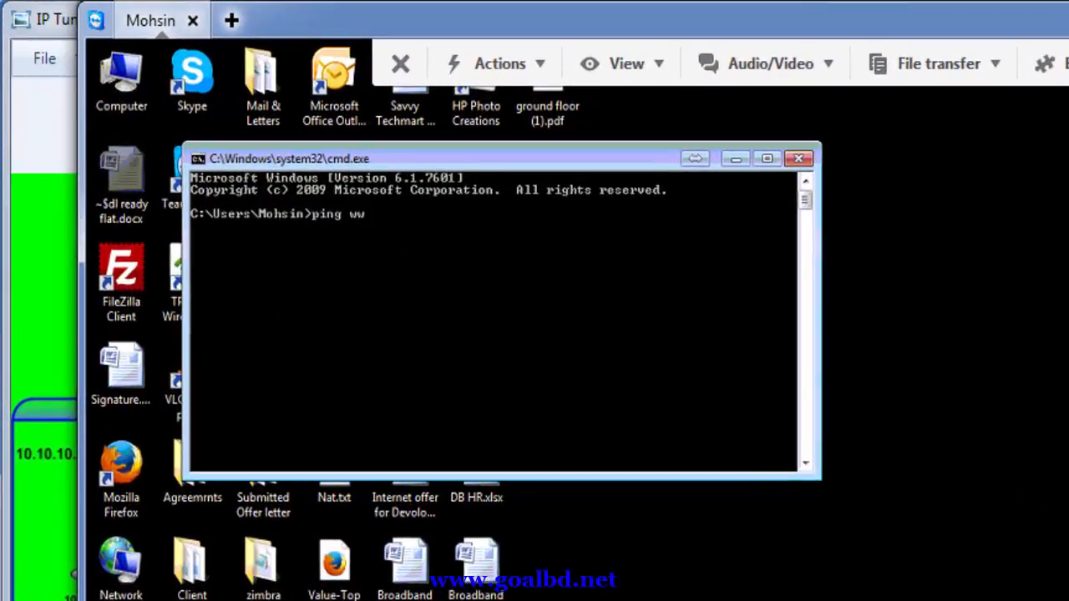
type("w.yahoo.com")
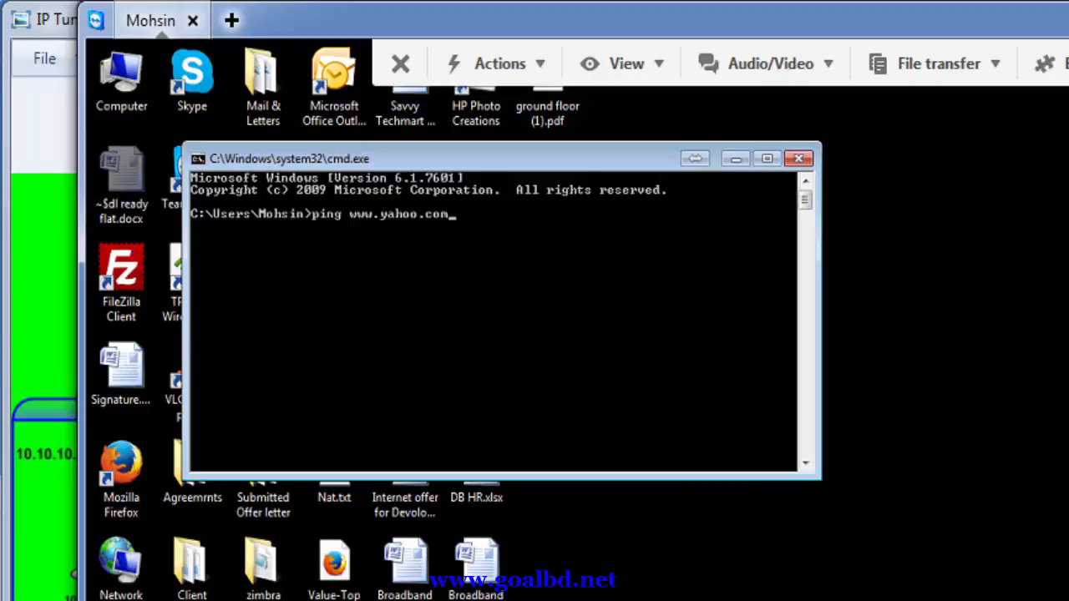
key("Return")
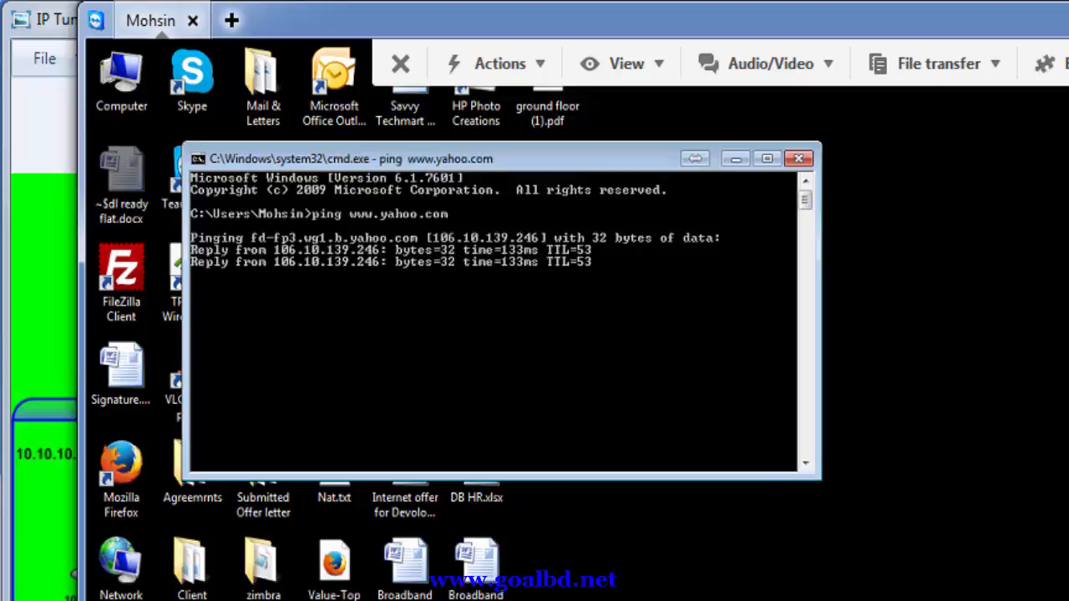
key("ctrl+c")
Ping Router-1's public address 43.231.78.2 from the remote computer and interrupt the ping.
key("Up")
key("BackSpace")
key("BackSpace")
key("BackSpace")
key("BackSpace")
key("BackSpace")
key("BackSpace")
key("BackSpace")
key("BackSpace")
key("BackSpace")
key("BackSpace")
key("BackSpace")
key("BackSpace")
key("BackSpace")
key("BackSpace")
key("BackSpace")
key("BackSpace")
key("BackSpace")
key("BackSpace")
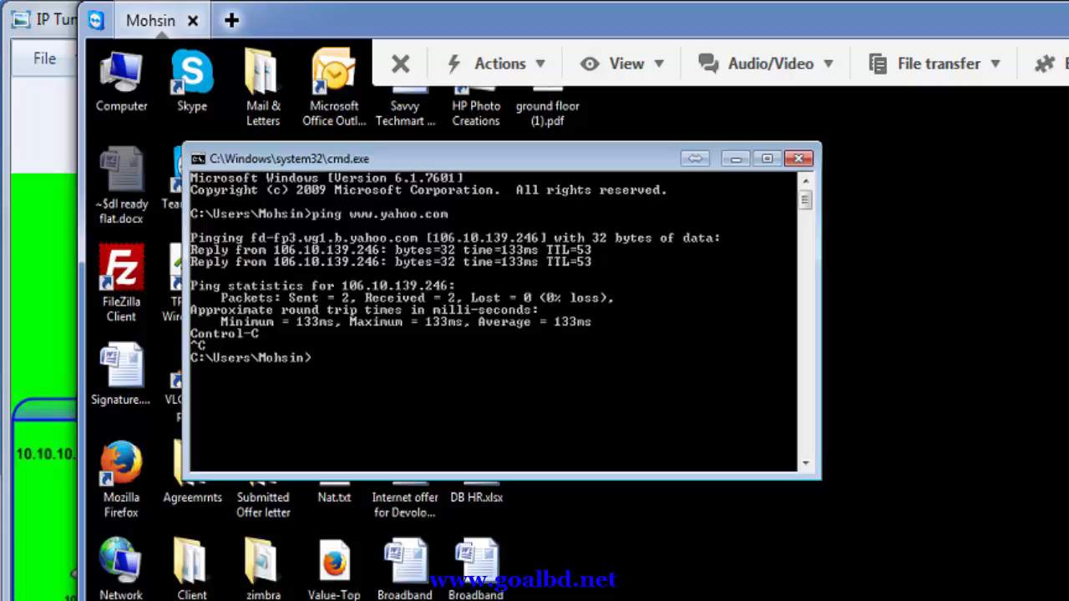
type("ping 43.231.")
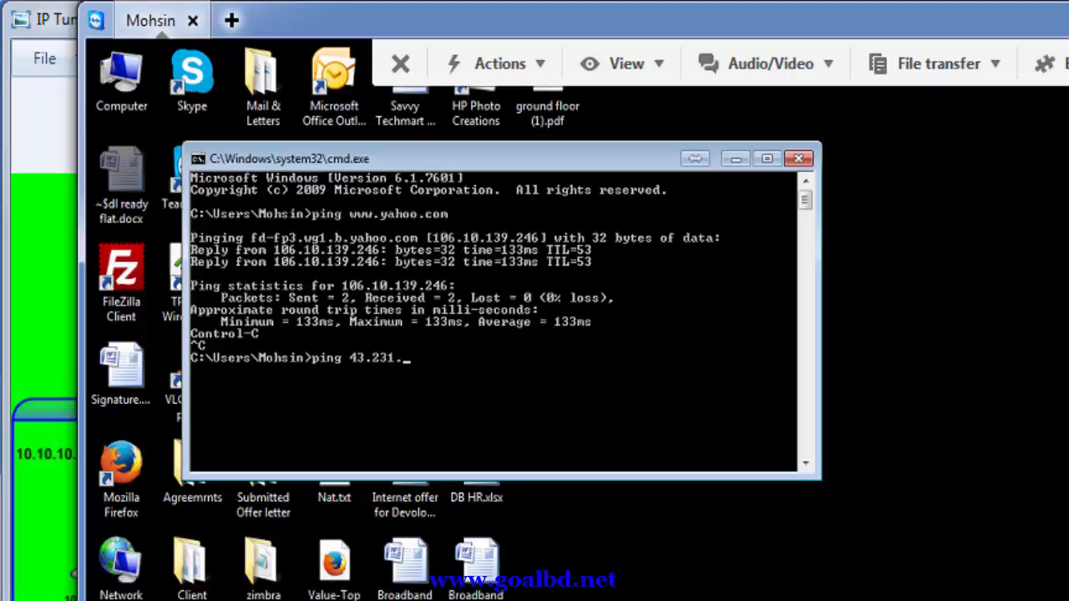
type("78.2")
key("Return")
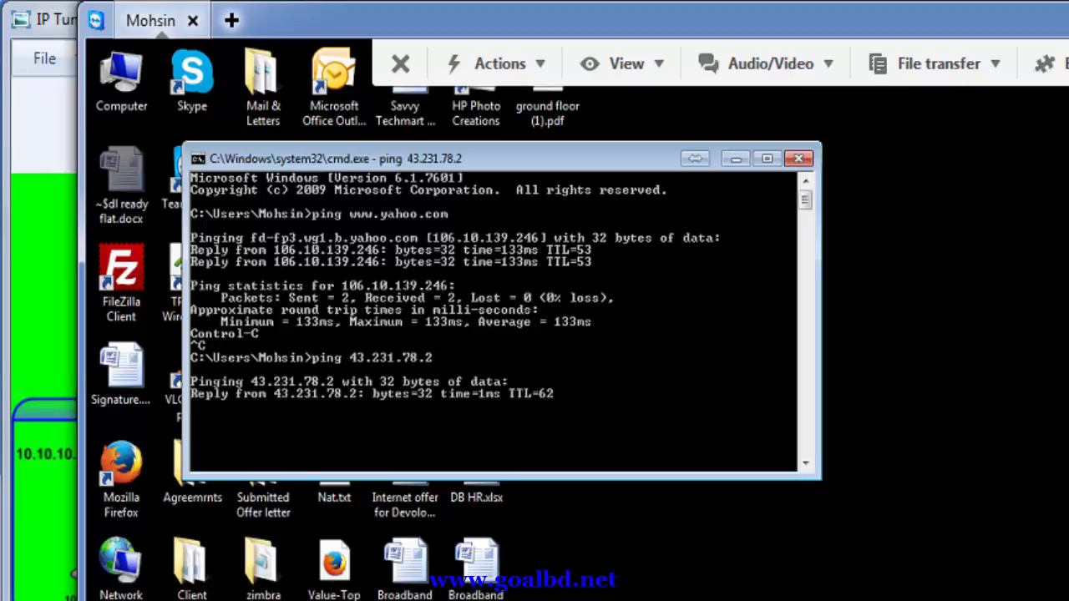
key("ctrl+c")
Ping the LAN host 10.10.10.10 behind Router-1 from the remote computer and interrupt the ping.
key("Up")
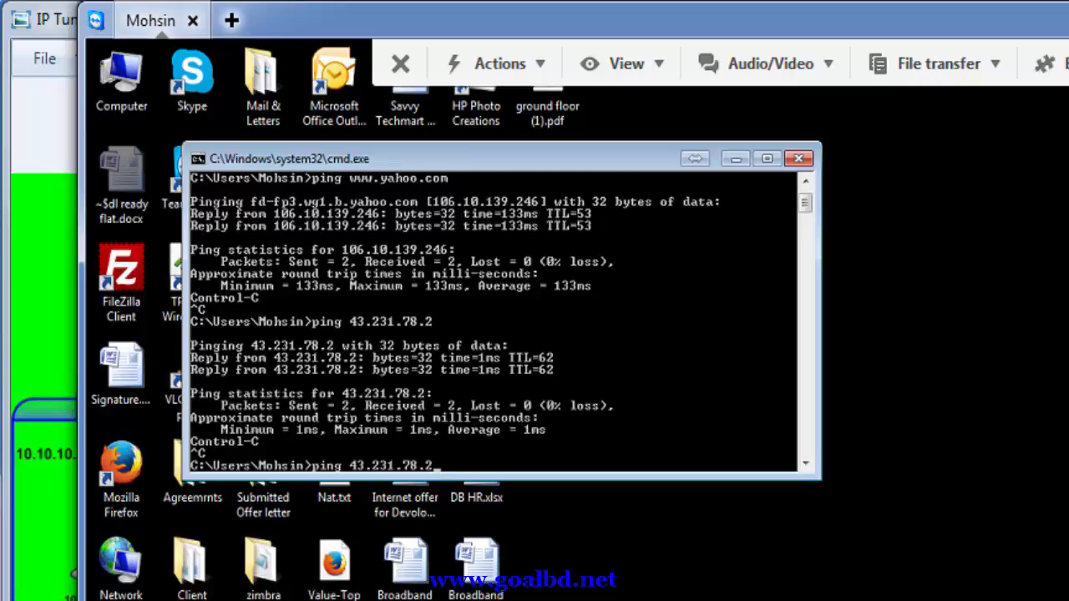
key("BackSpace")
key("BackSpace")
key("BackSpace")
key("BackSpace")
key("BackSpace")
key("BackSpace")
key("BackSpace")
key("BackSpace")
key("BackSpace")
key("BackSpace")
key("BackSpace")
key("BackSpace")
key("BackSpace")
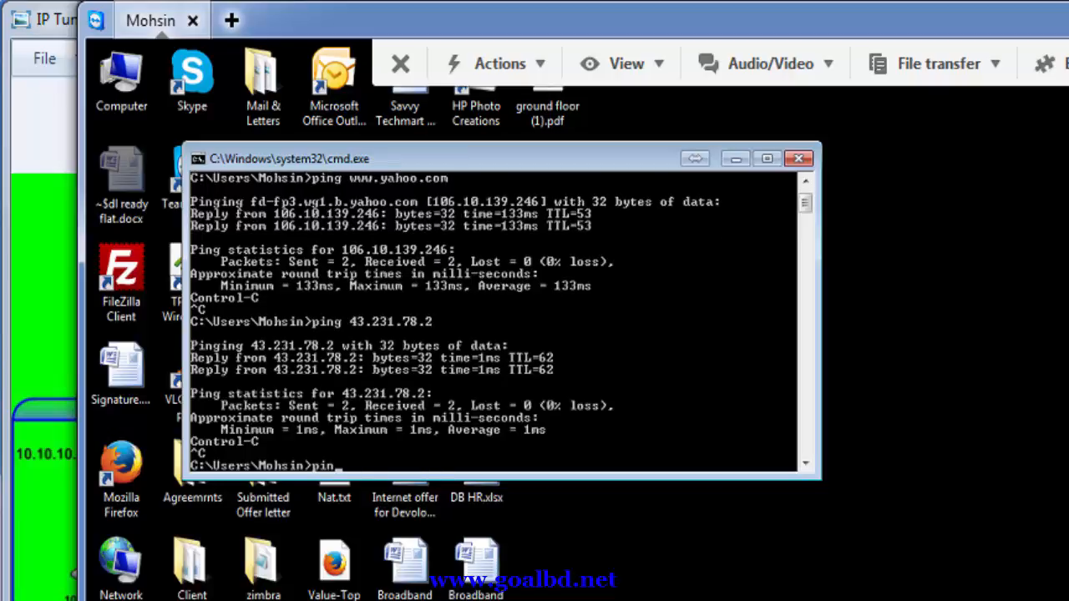
type("g 10.01")
key("BackSpace")
key("BackSpace")
type("10.10.10.")
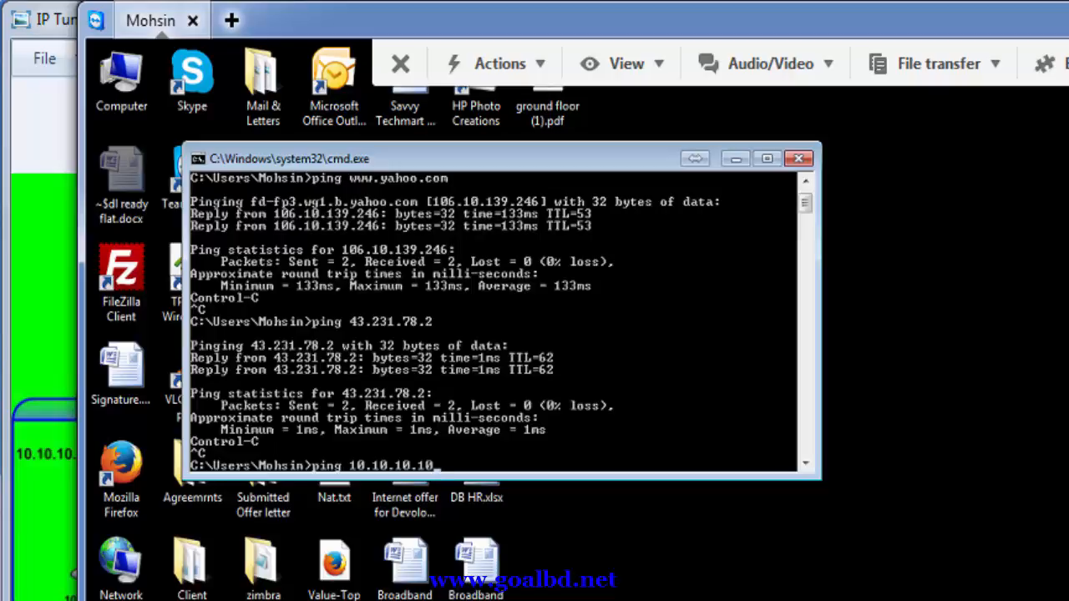
key("Return")
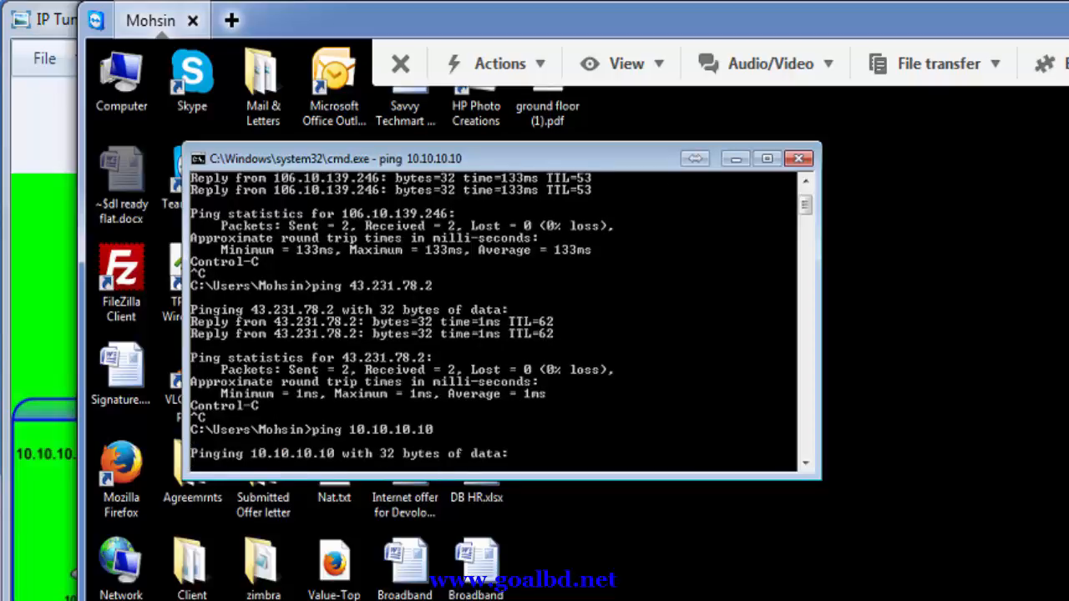
key("ctrl+c")
Ping Router-1's LAN gateway 10.10.10.1 from the remote computer and interrupt the ping.
key("Up")
key("BackSpace")
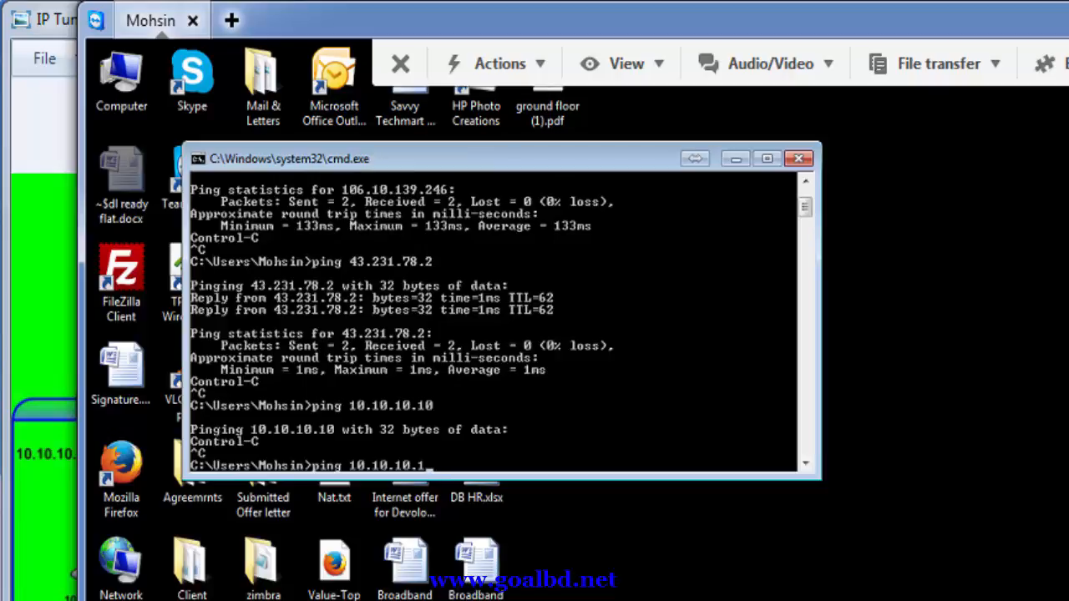
key("Return")
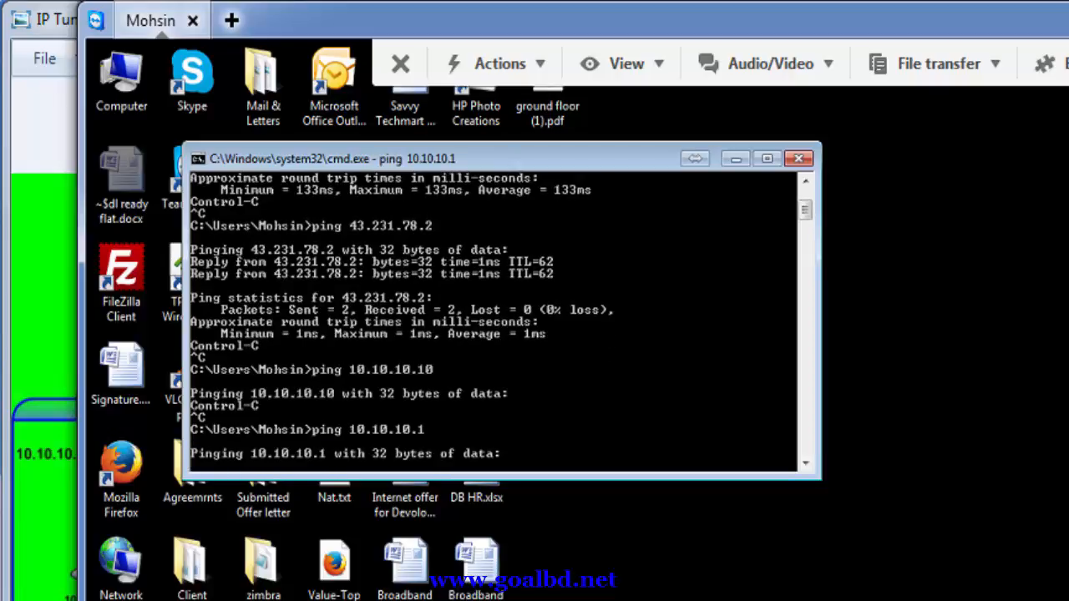
key("ctrl+c")
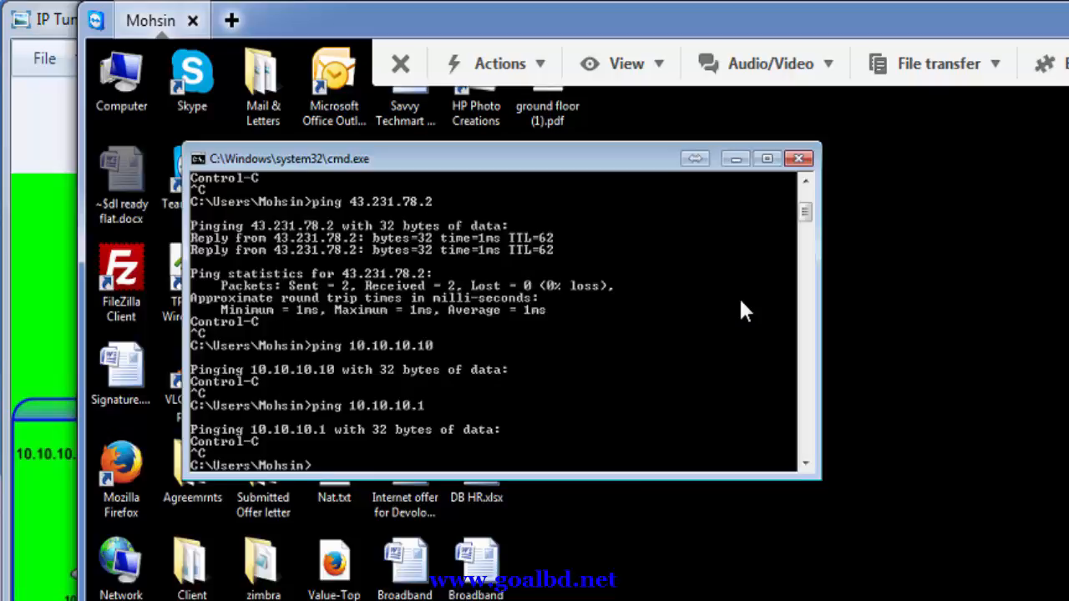
Minimize the remote Command Prompt and the TeamViewer session, and switch to the WinBox window of Router-2.
left_click(736, 158)
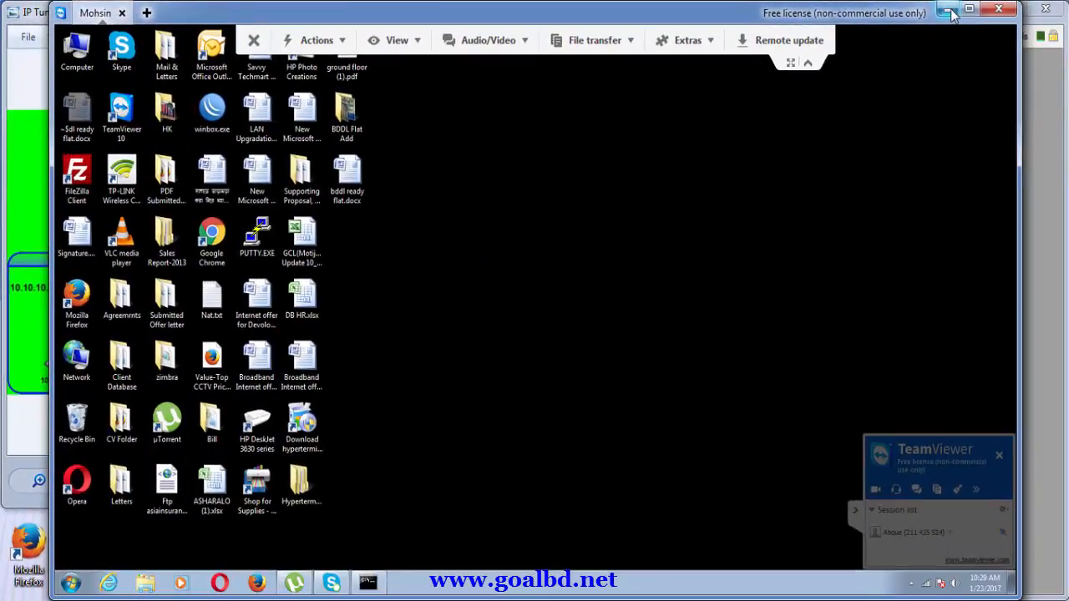
left_click(952, 12)
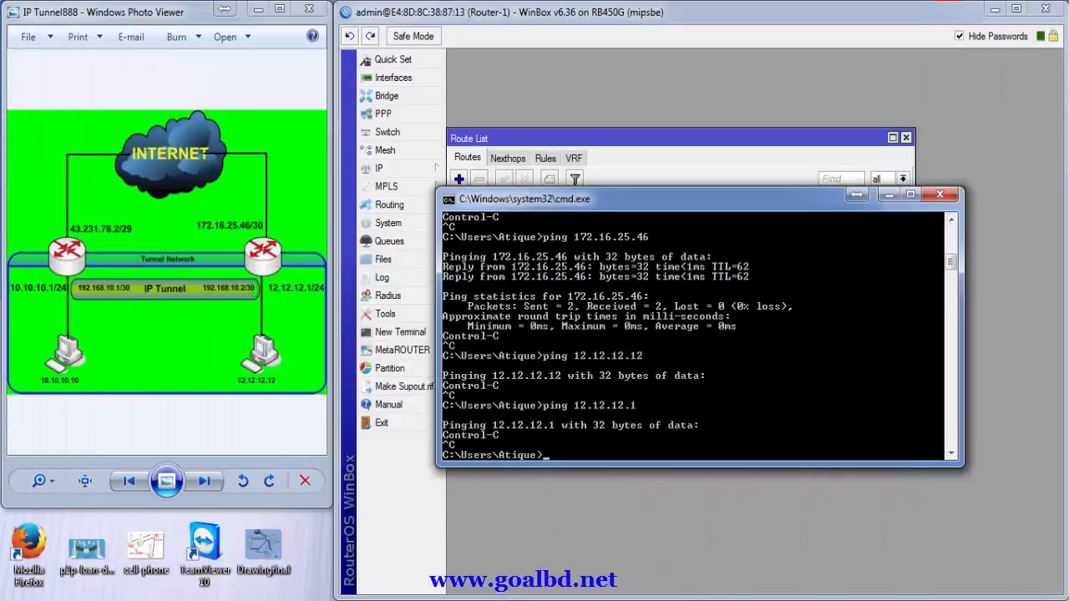
mouse_move(457, 597)
left_click(552, 561)
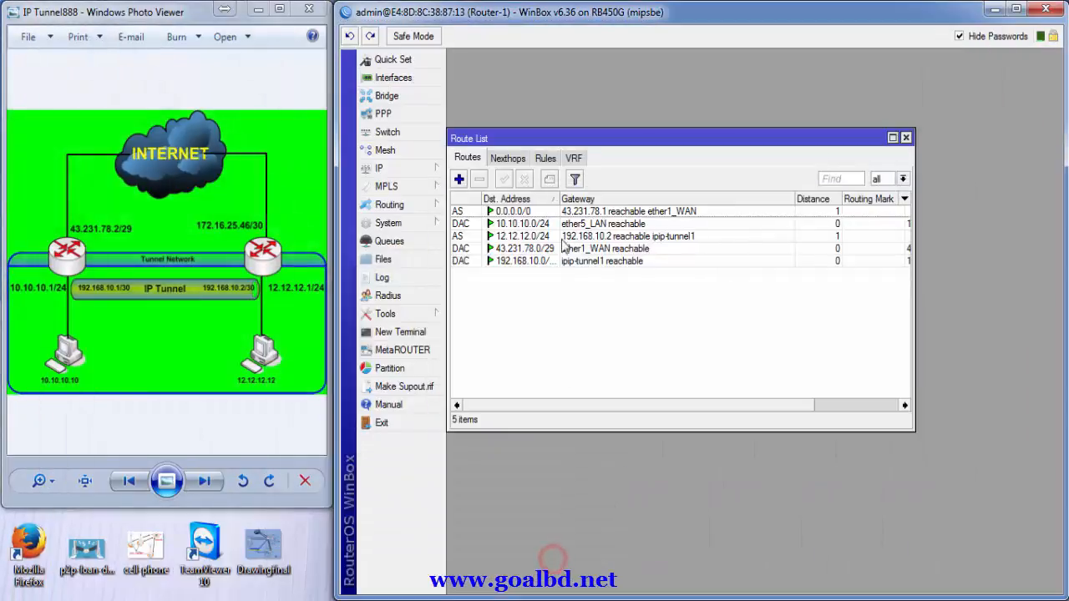
left_click(368, 476)
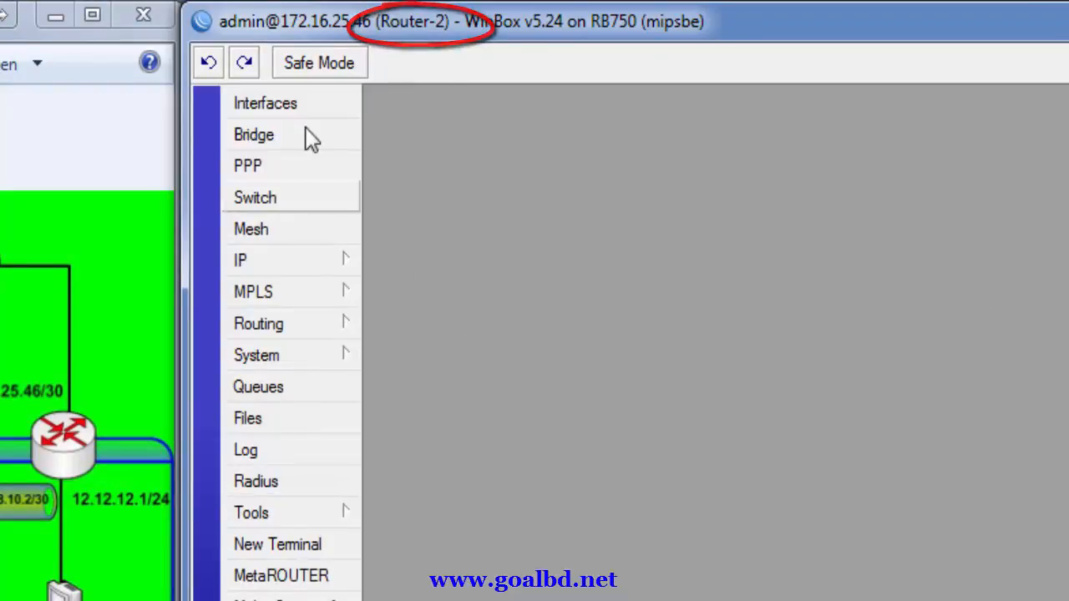
Create an IP Tunnel interface on Router-2 with local address 172.16.25.46 and remote address 43.231.78.2.
left_click(300, 107)
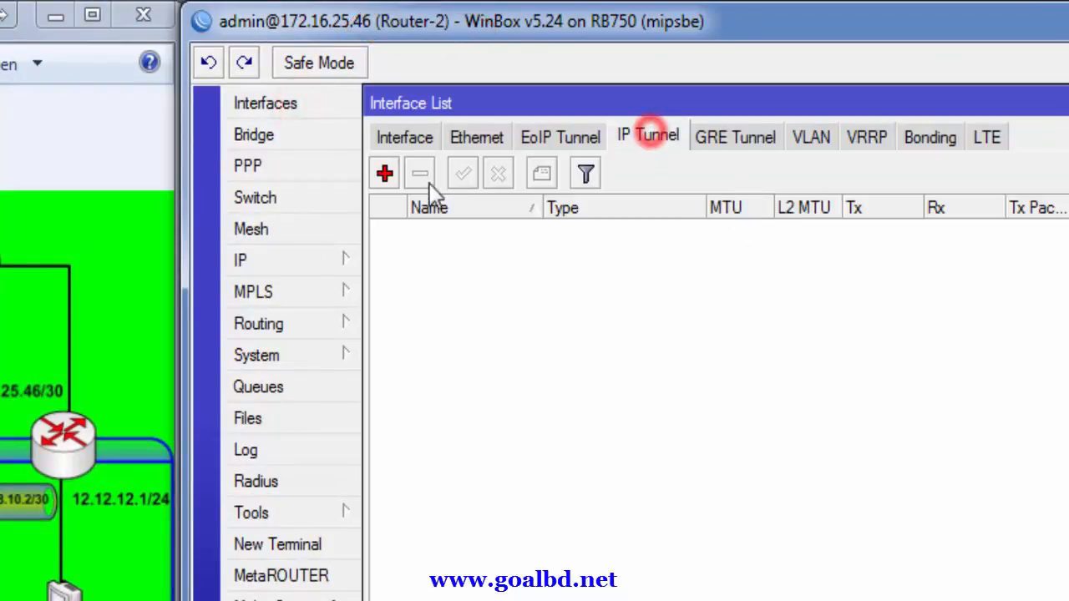
left_click(384, 173)
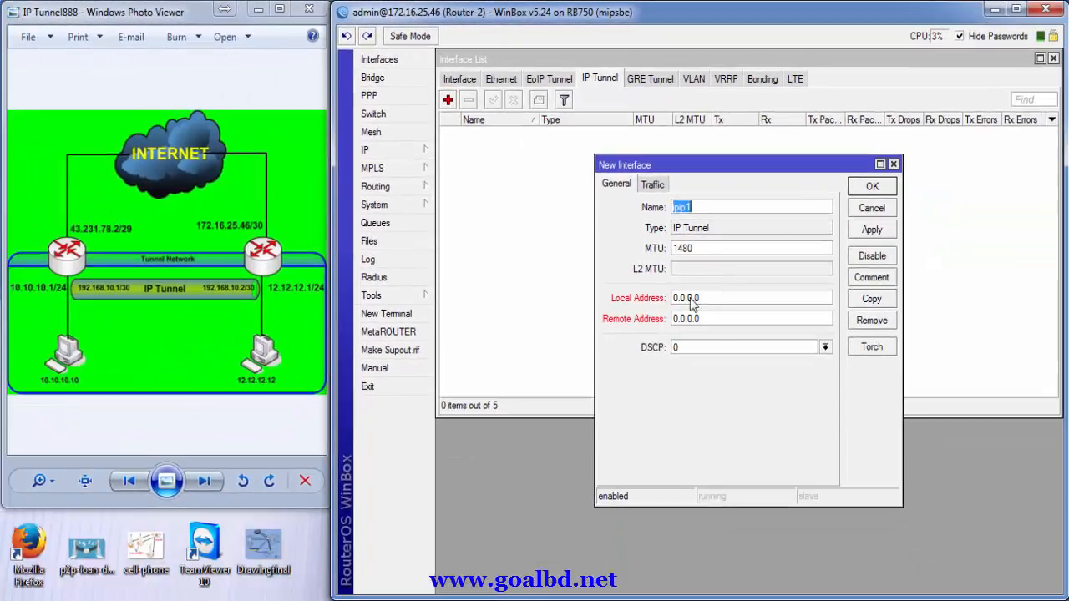
left_click(720, 301)
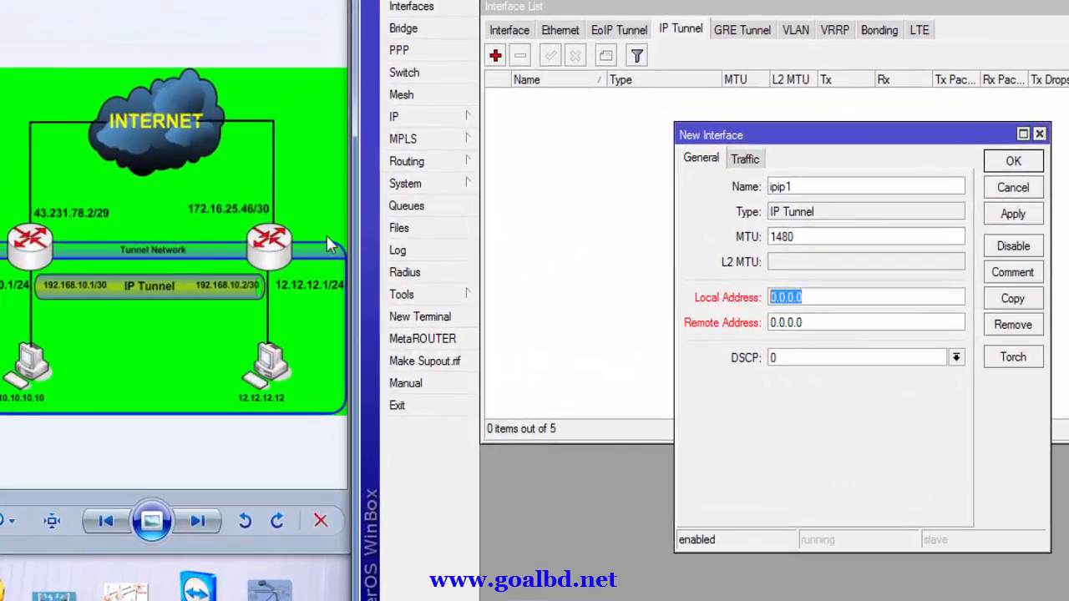
type("172.16.25.46")
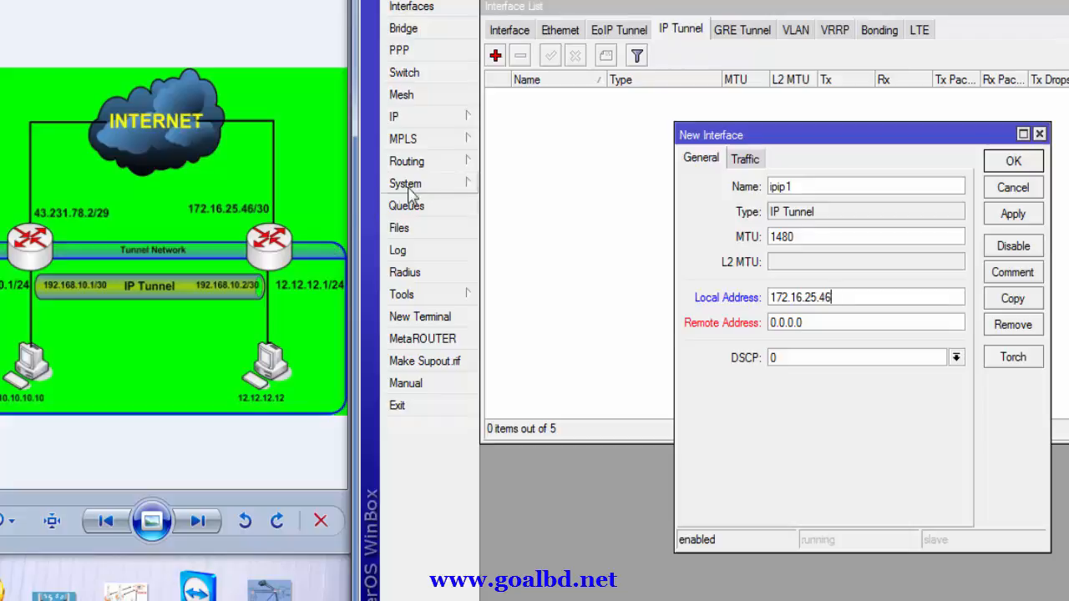
double_click(834, 326)
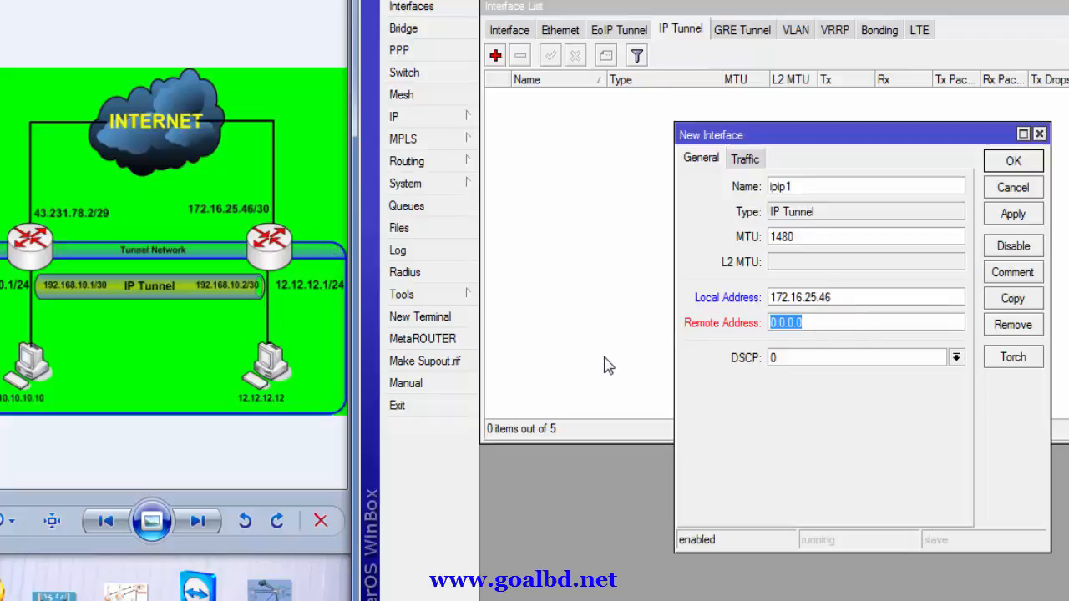
type("43.231.78.2")
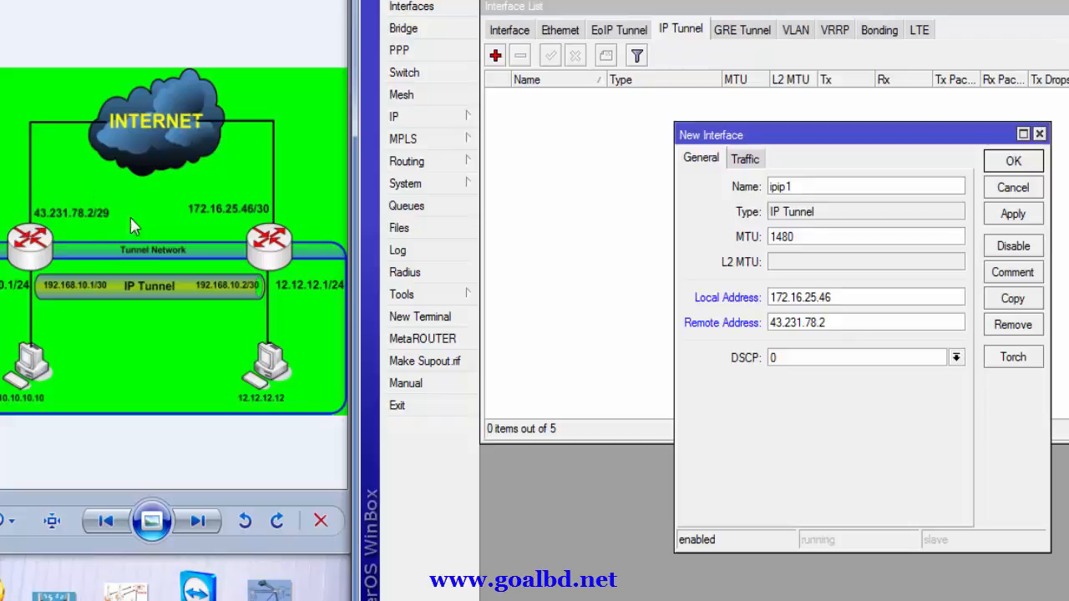
left_click(1012, 215)
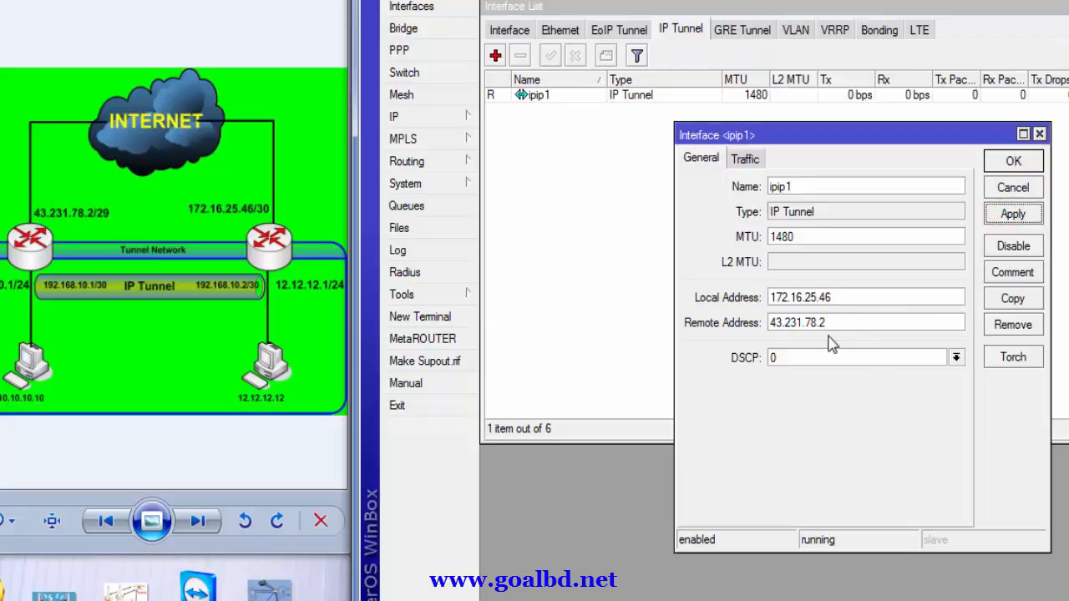
left_click(1013, 164)
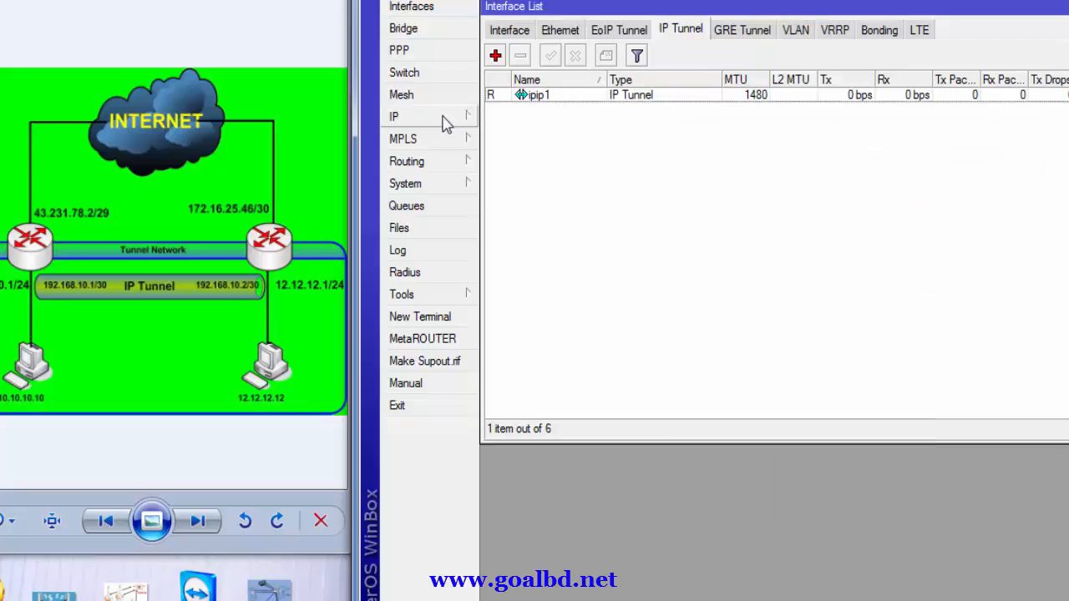
Add the IP address 192.168.10.2/30 to the ipip1 tunnel interface on Router-2.
left_click(443, 122)
left_click(516, 168)
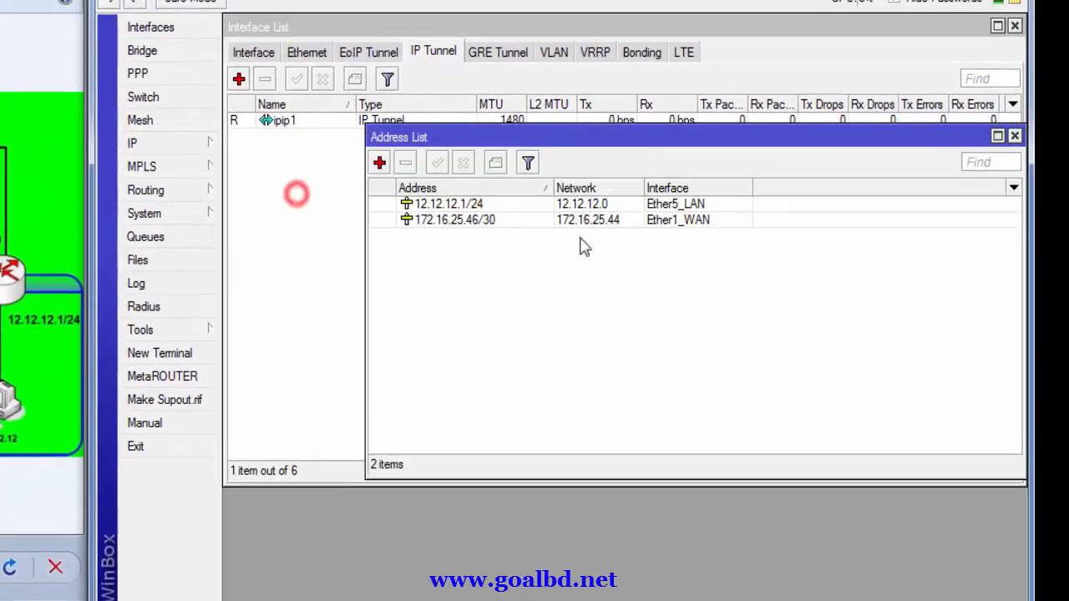
left_click(379, 163)
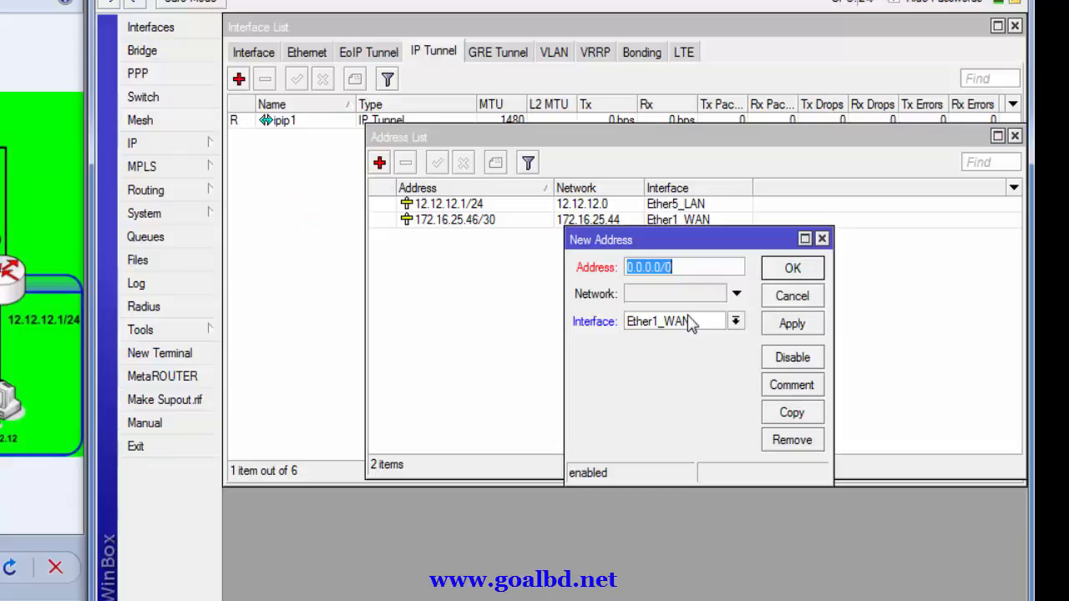
type("192.168.10.2")
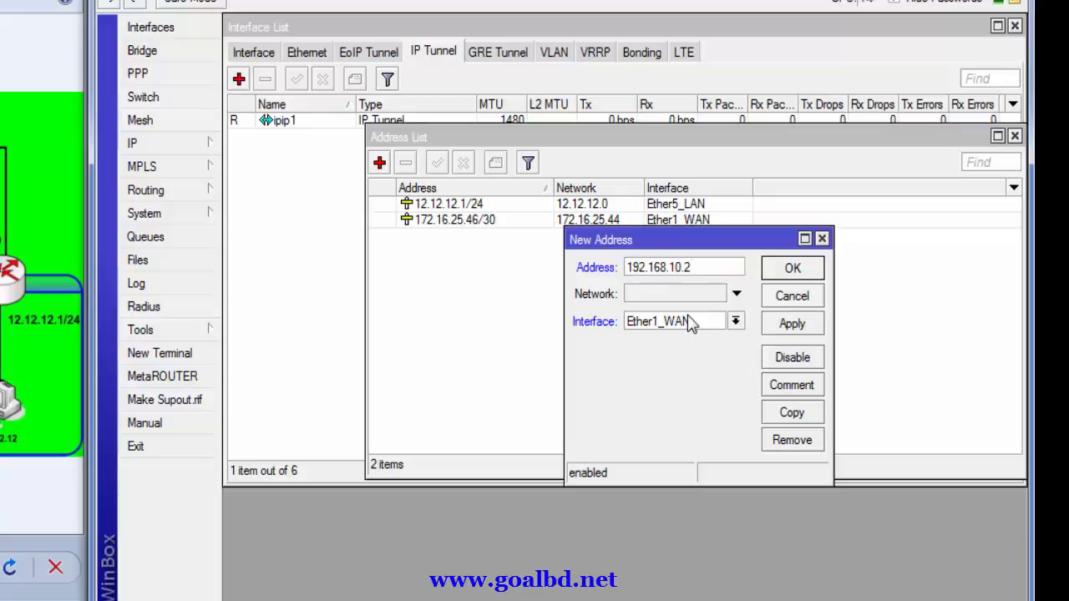
type("/30")
left_click(735, 322)
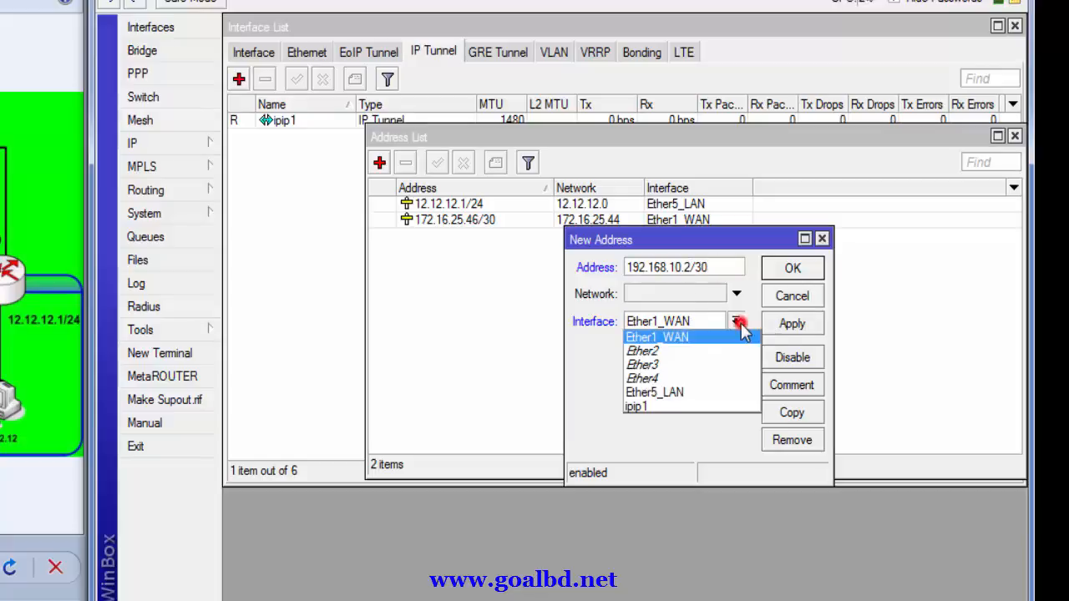
left_click(639, 407)
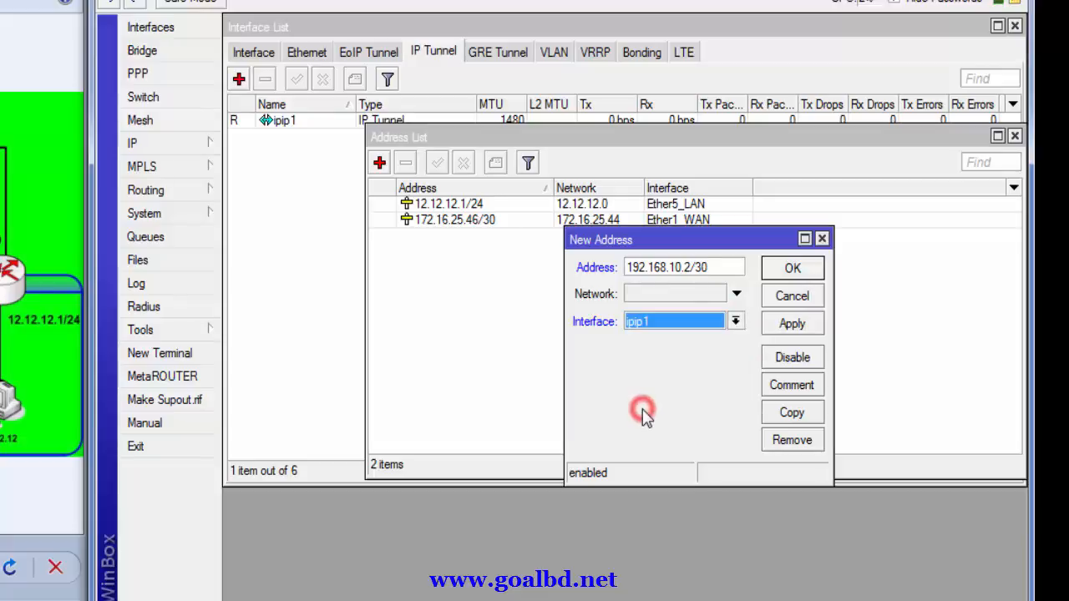
left_click(792, 325)
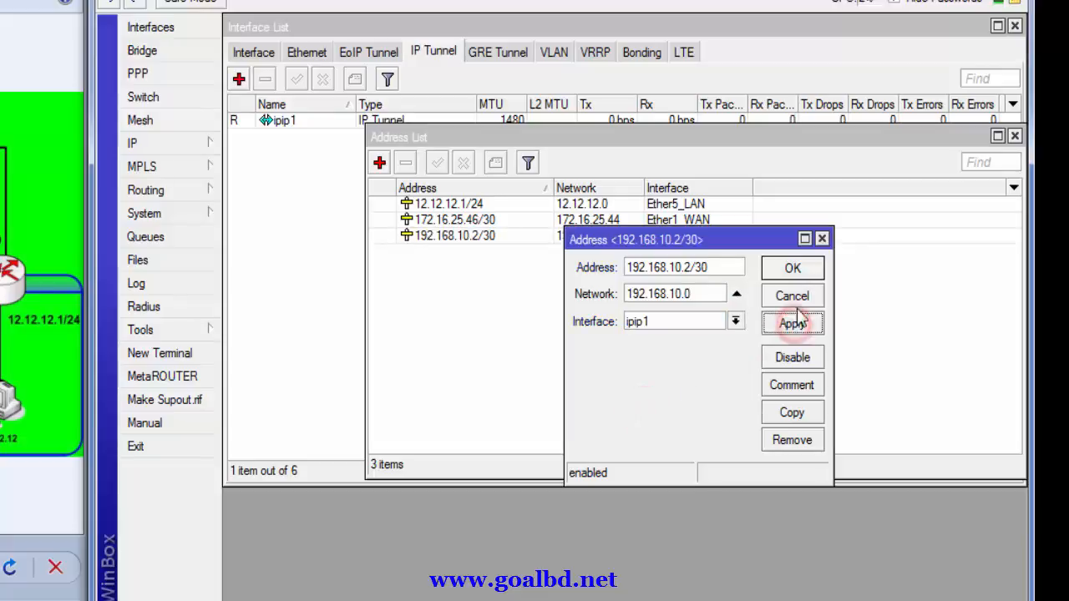
left_click(801, 269)
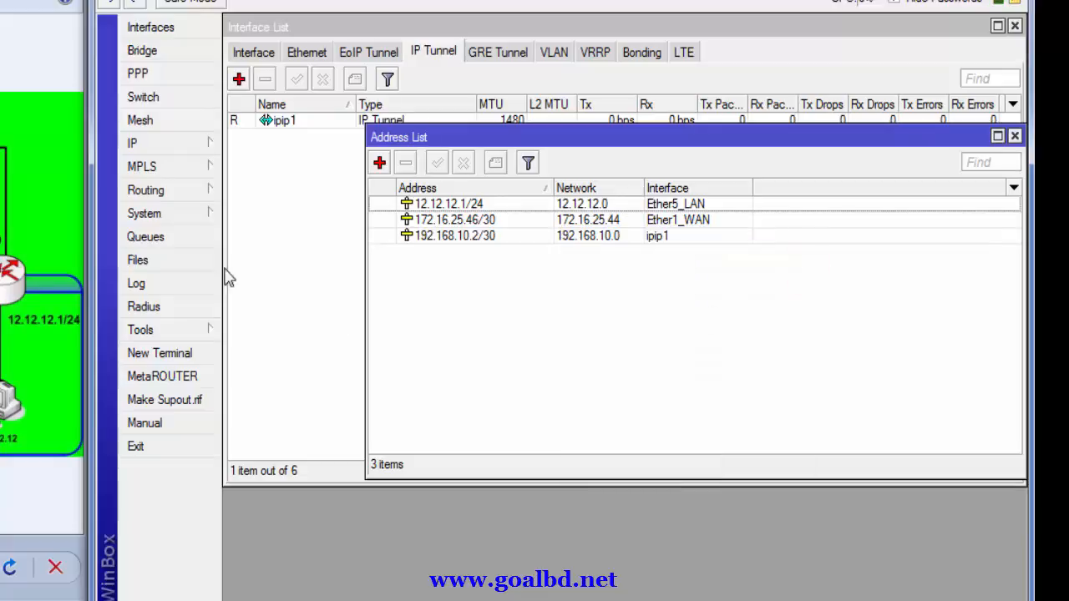
Add a static route on Router-2 to destination 10.10.10.0/24 through gateway 192.168.10.1.
left_click(177, 146)
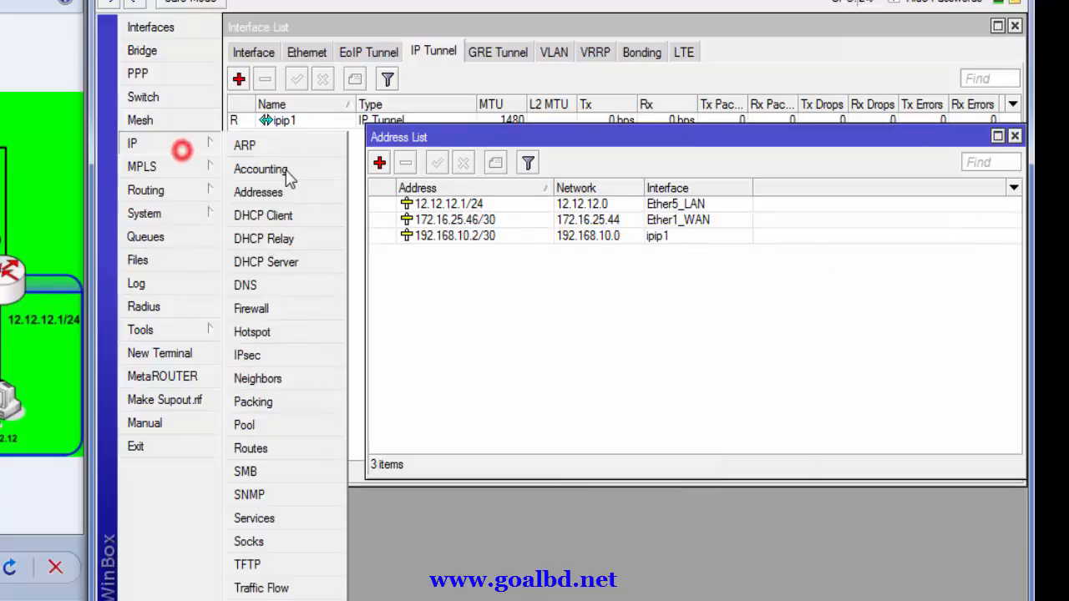
left_click(261, 451)
left_click(289, 346)
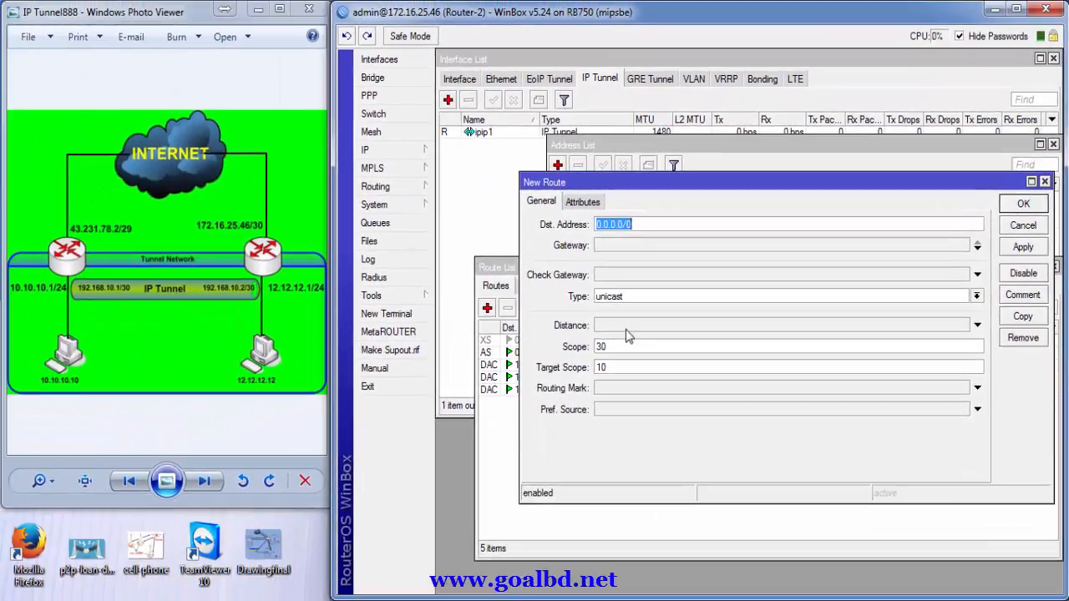
type("10.10.10.")
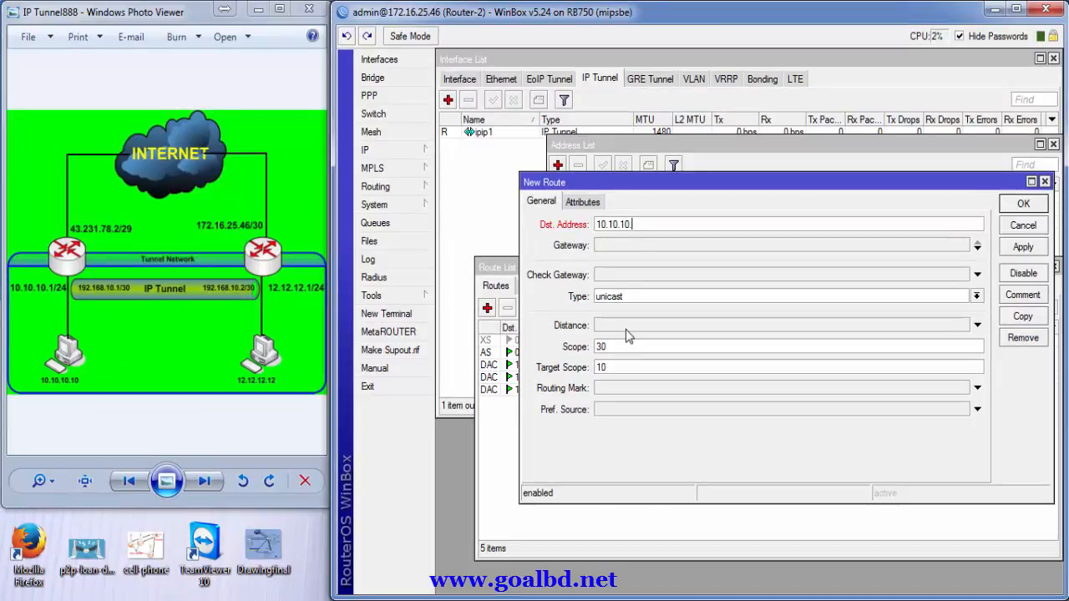
type("0/24")
left_click(628, 248)
type("0.0.0.0")
double_click(664, 245)
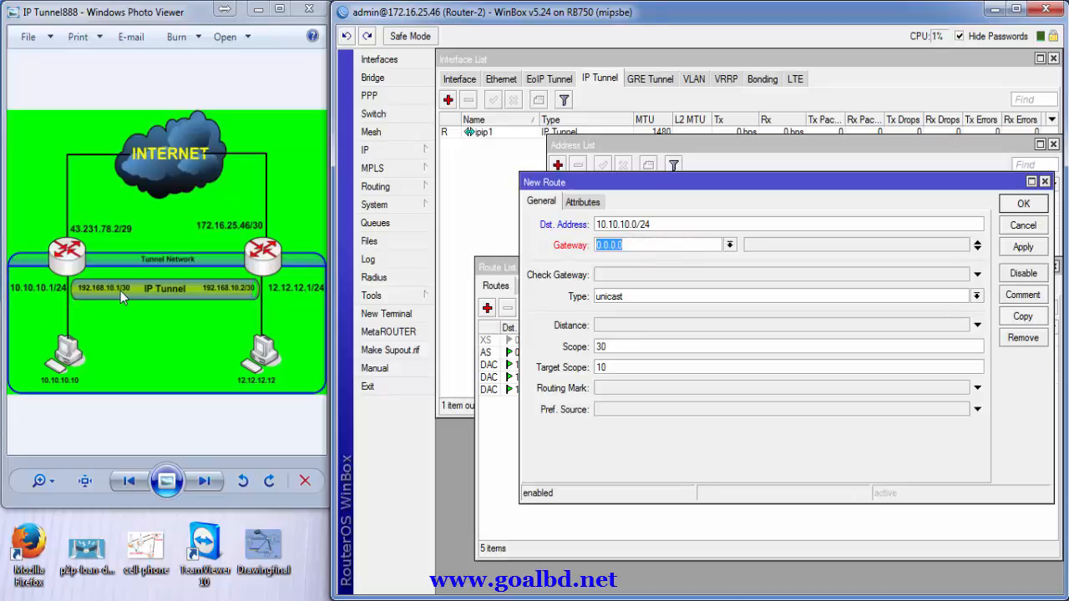
type("192.168.10.1")
left_click(1017, 247)
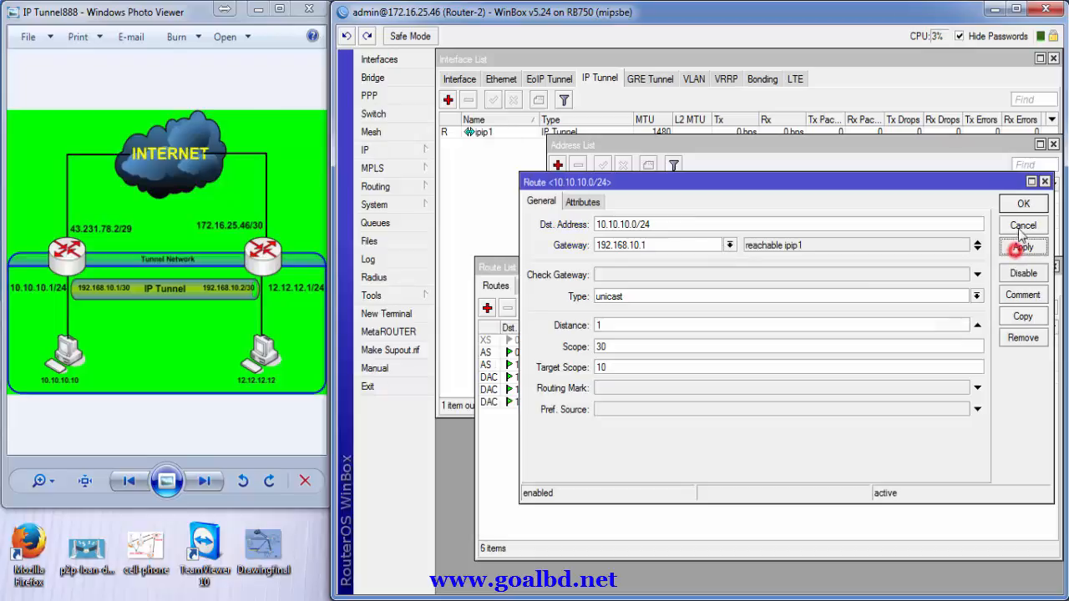
left_click(1022, 204)
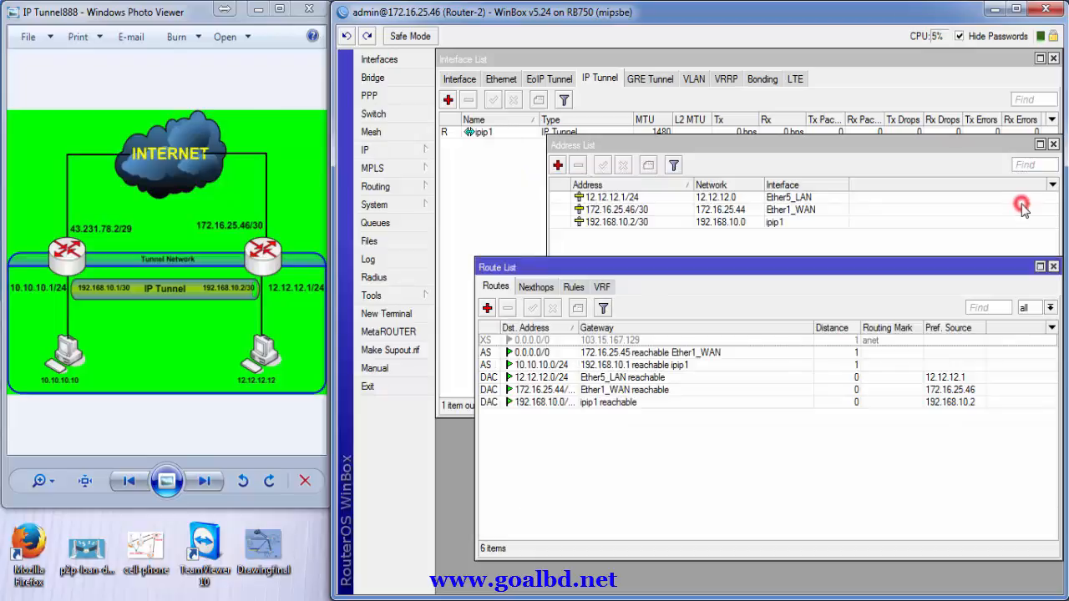
Close Router-2's route and address lists, and reopen the route list to check the 10.10.10.0/24 route.
left_click(1053, 268)
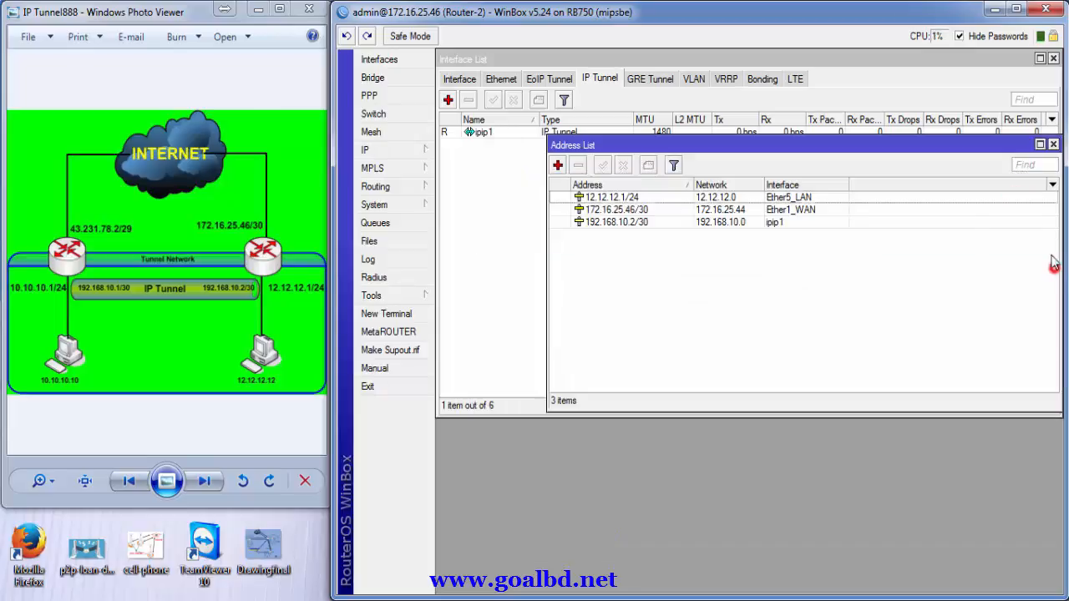
left_click(1053, 146)
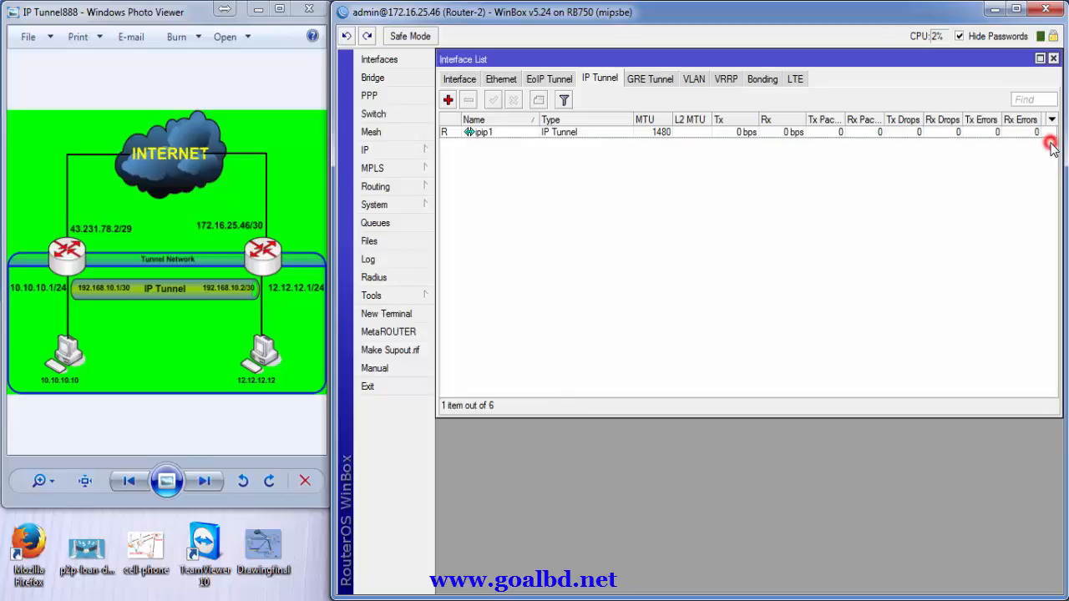
left_click(383, 151)
left_click(458, 389)
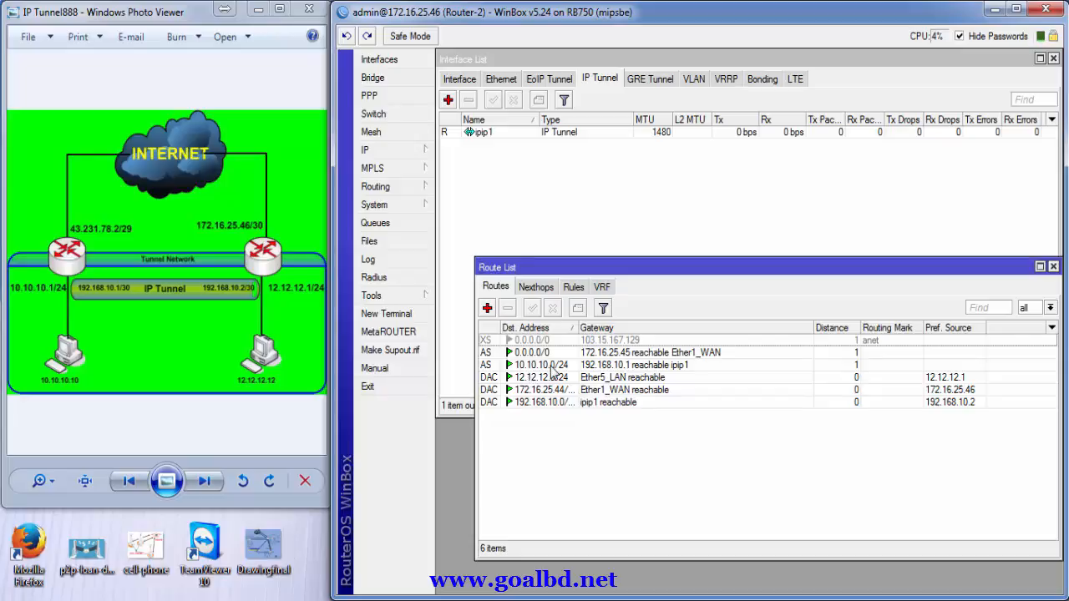
Check the 10.10.10.0/24 route on Router-2, switch to Router-1's WinBox window, and check its 12.12.12.0/24 route.
left_click(552, 367)
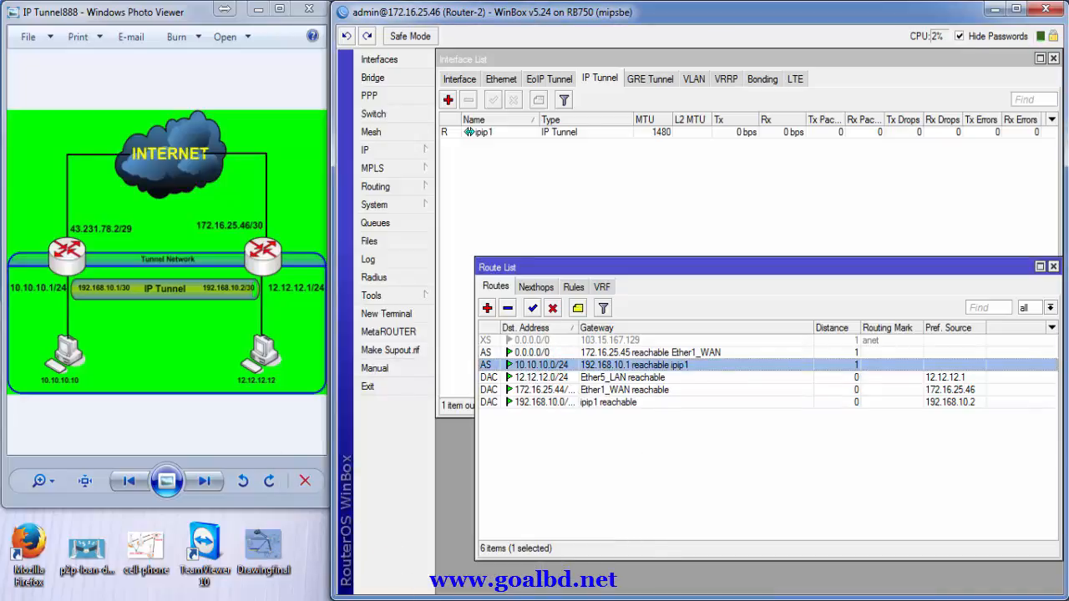
left_click(534, 534)
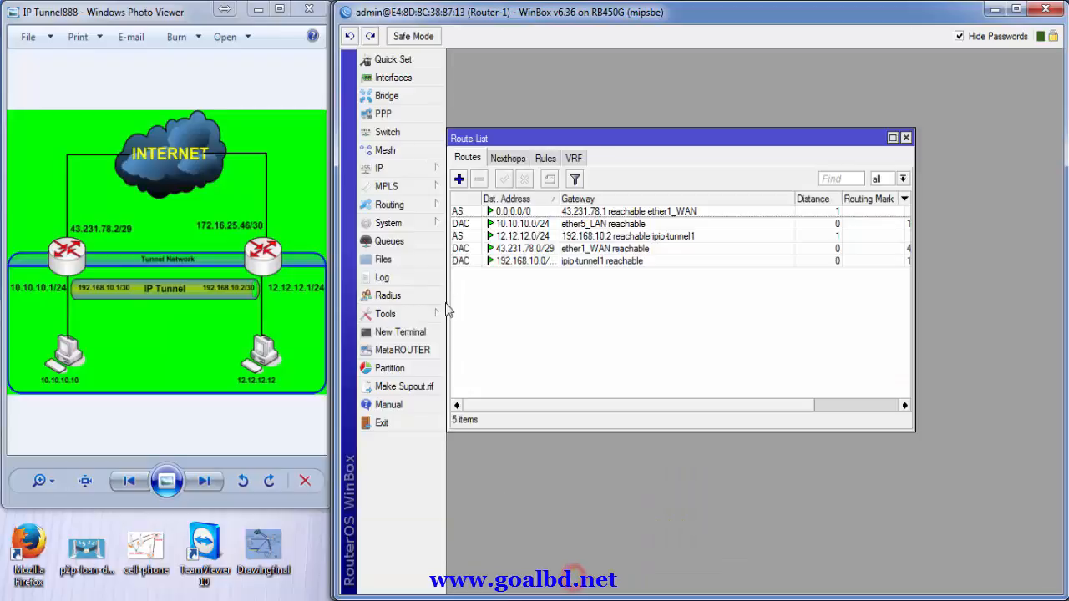
left_click(410, 174)
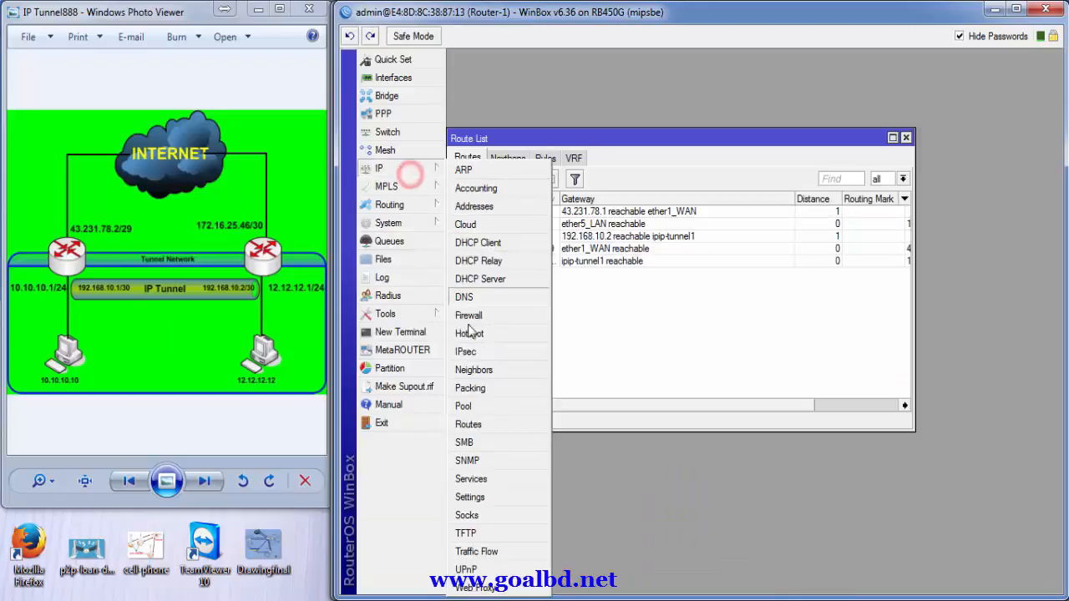
left_click(668, 137)
left_click(518, 237)
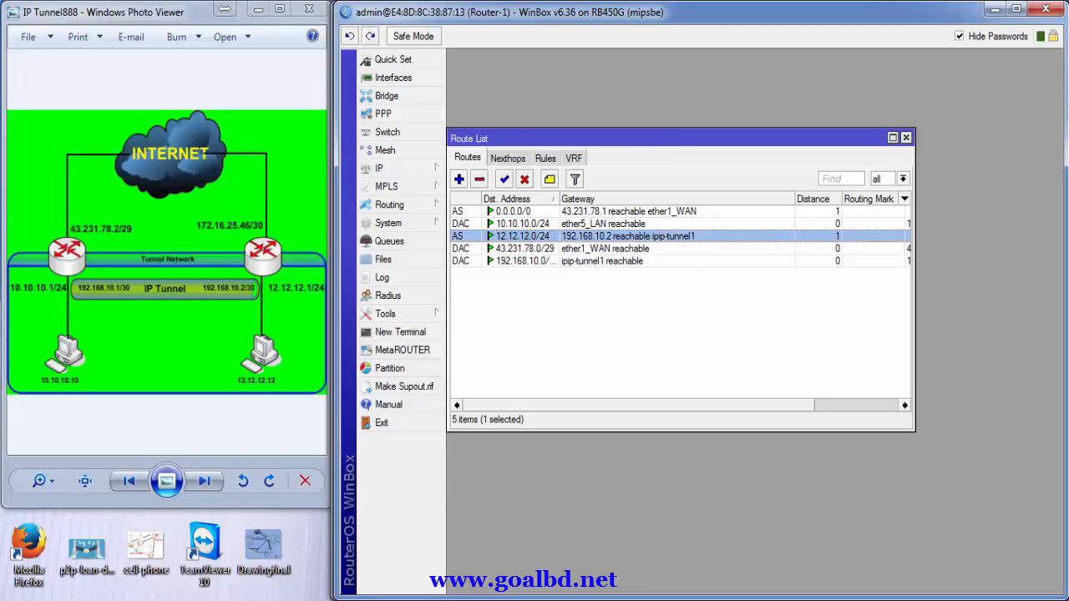
Switch to the local Command Prompt and ping 12.12.12.1 and 12.12.12.12 through the tunnel, stopping the last ping.
key("alt+Tab")
key("Up")
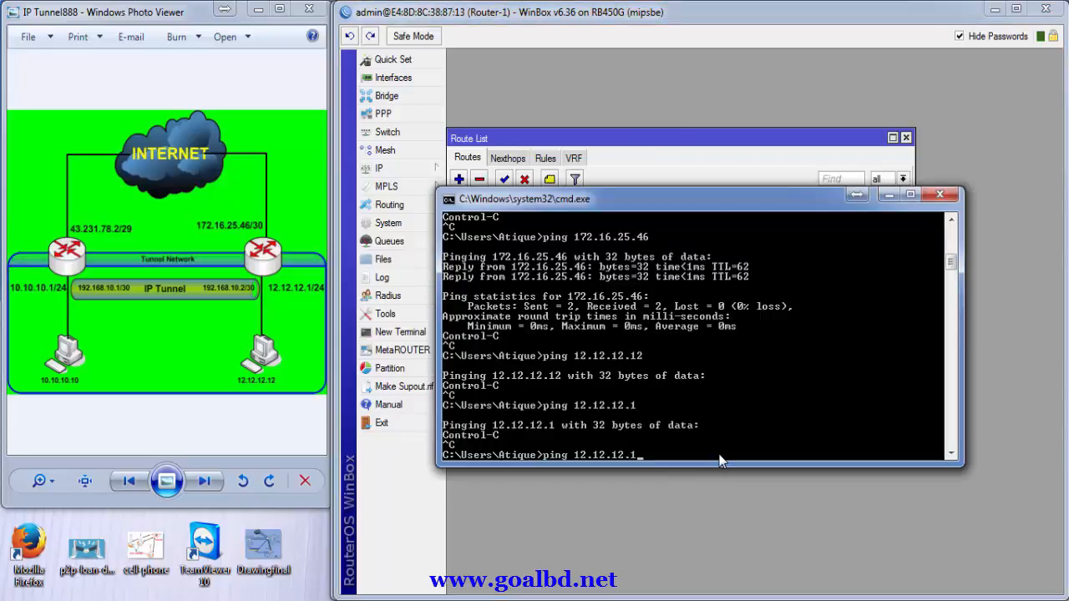
key("Return")
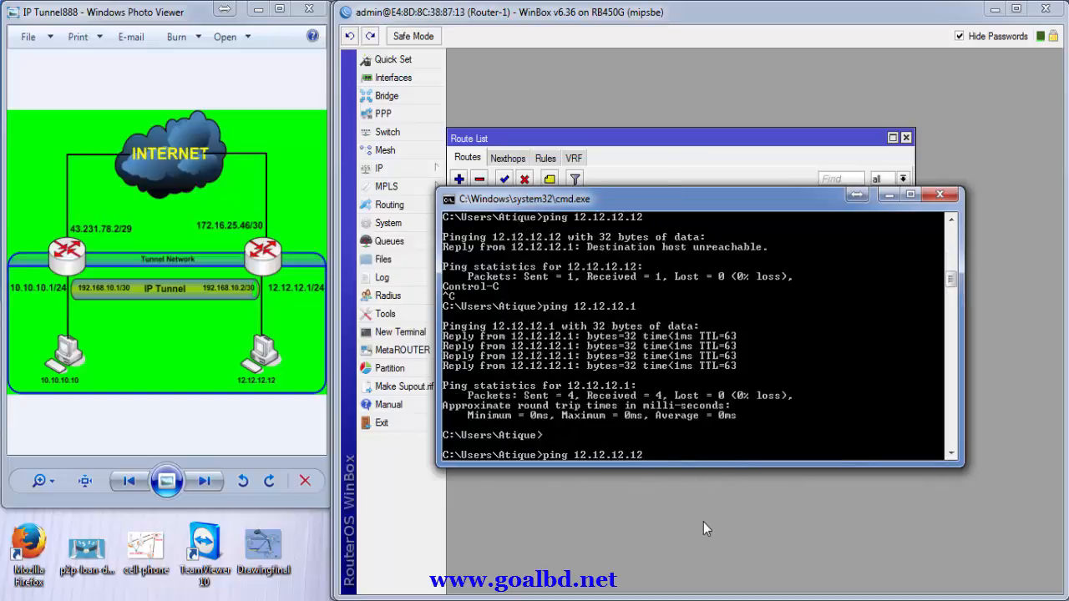
key("Return")
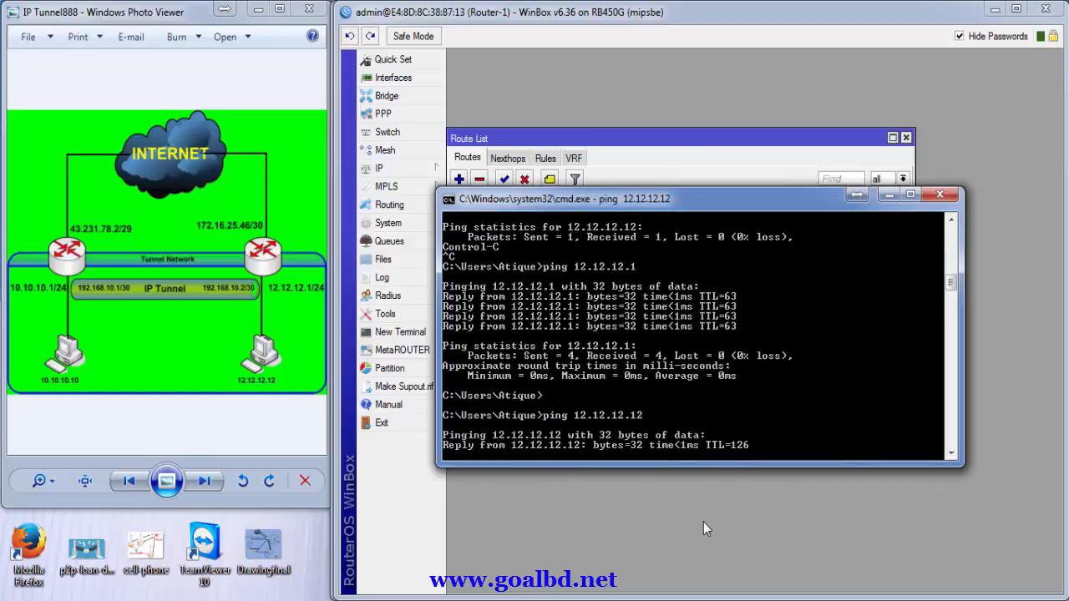
key("ctrl+c")
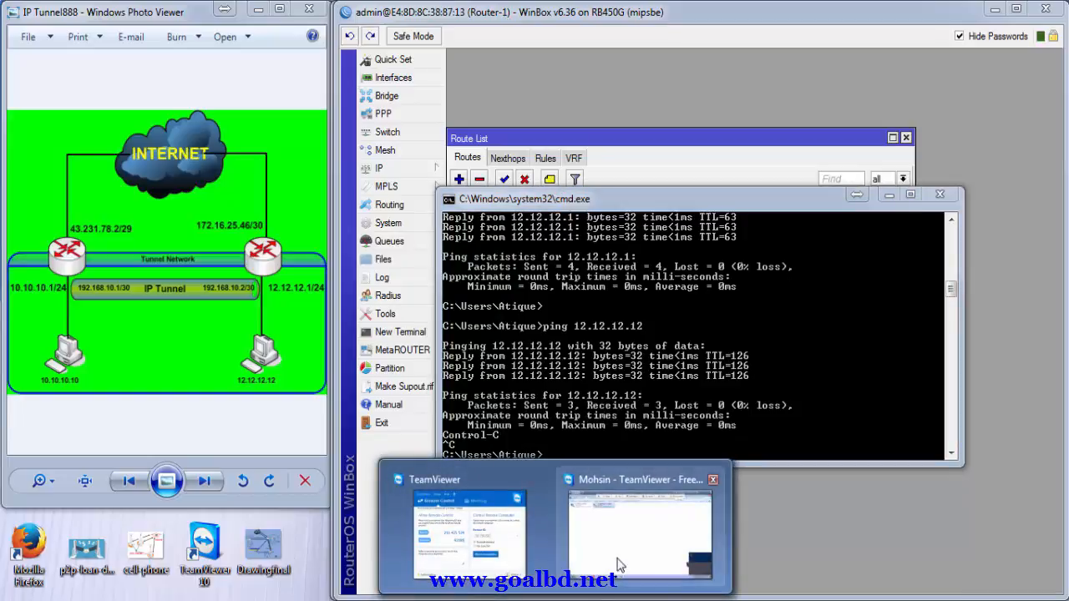
Switch to the remote TeamViewer session, dismiss the sponsored session notice, and ping 10.10.10.10 from the remote Command Prompt, stopping the ping.
left_click(622, 557)
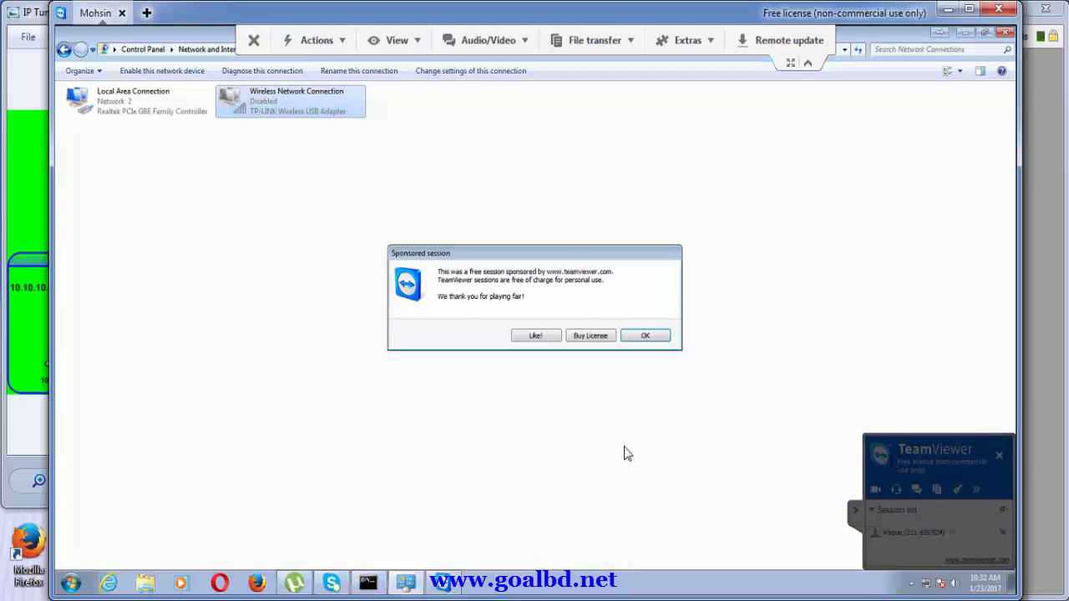
left_click(645, 335)
left_click(369, 582)
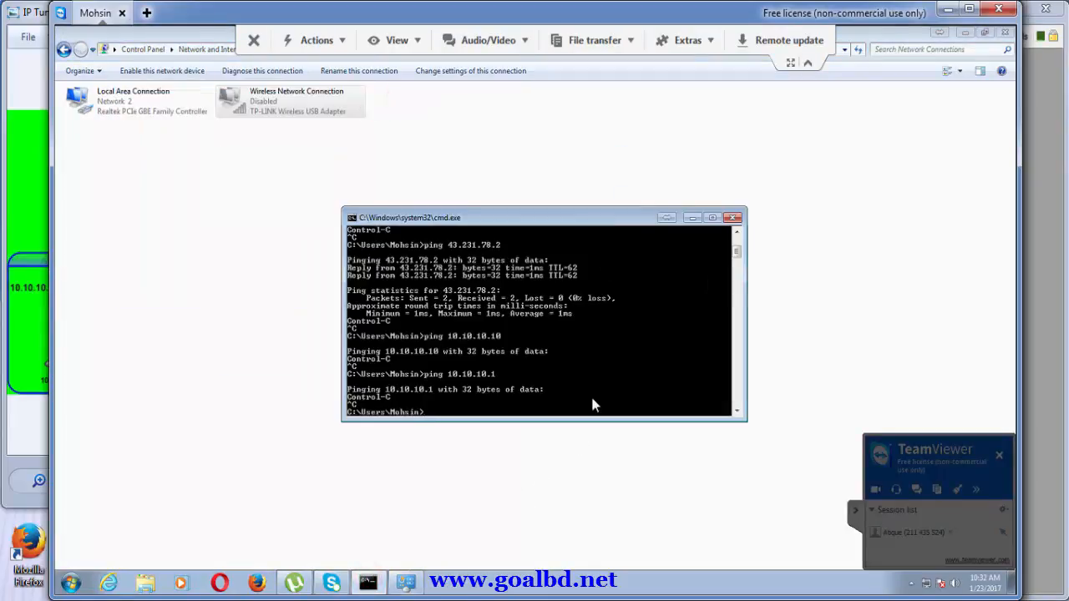
key("Up")
key("Return")
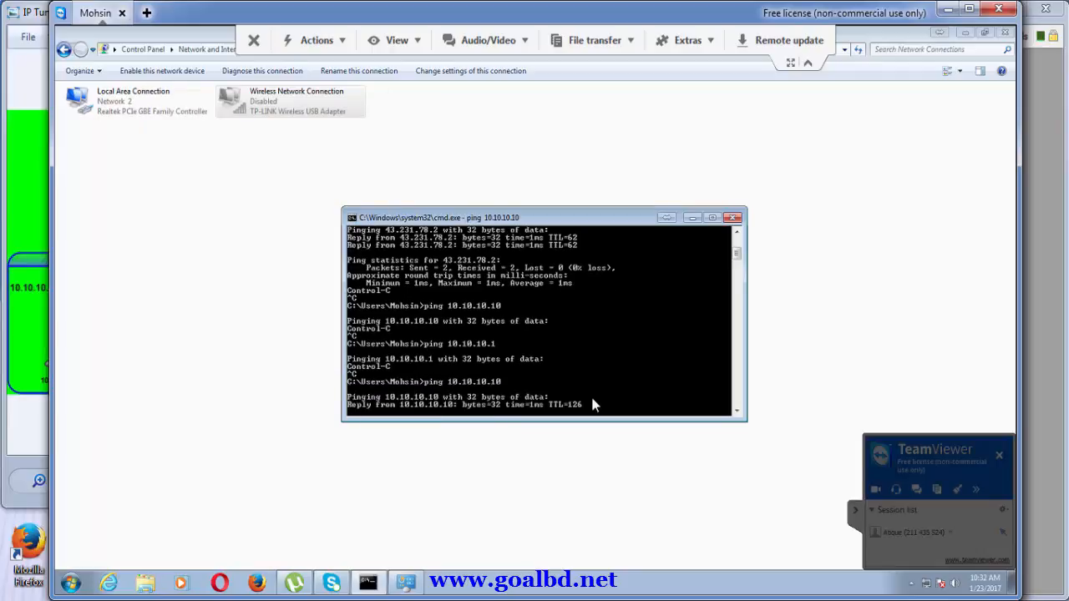
key("ctrl+c")
Ping the remote gateway 10.10.10.1 from the same Command Prompt, and stop the ping after some replies.
key("Up")
key("Up")
key("Up")
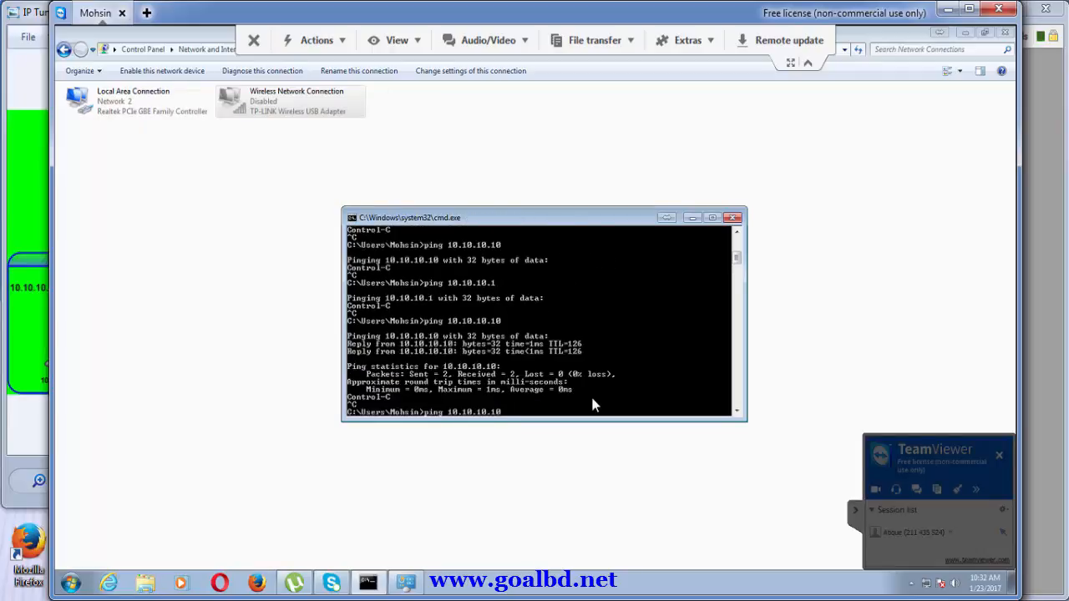
key("Down")
key("Return")
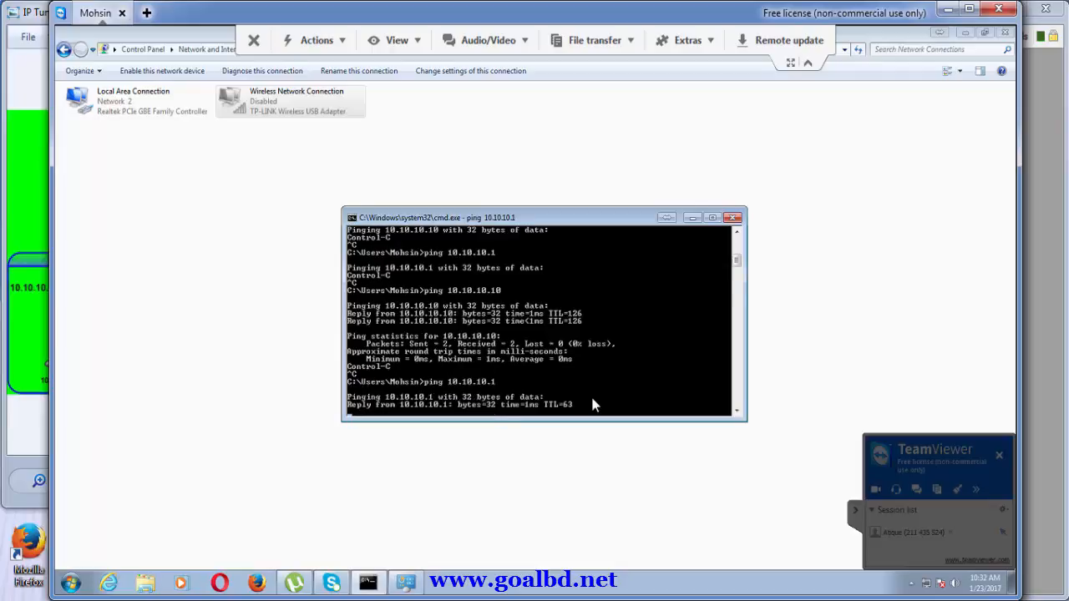
key("ctrl+c")
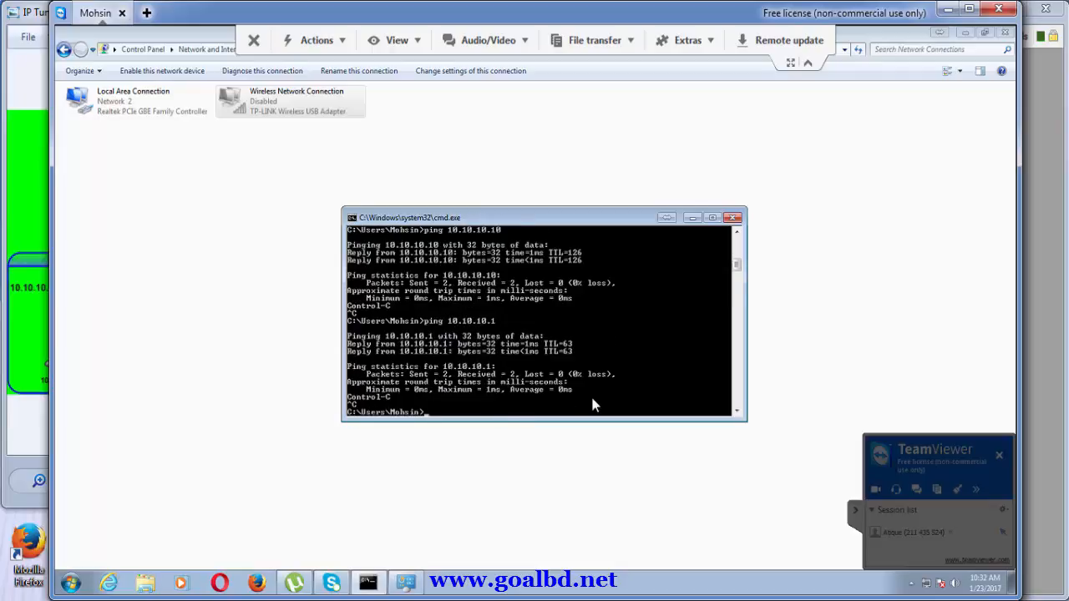